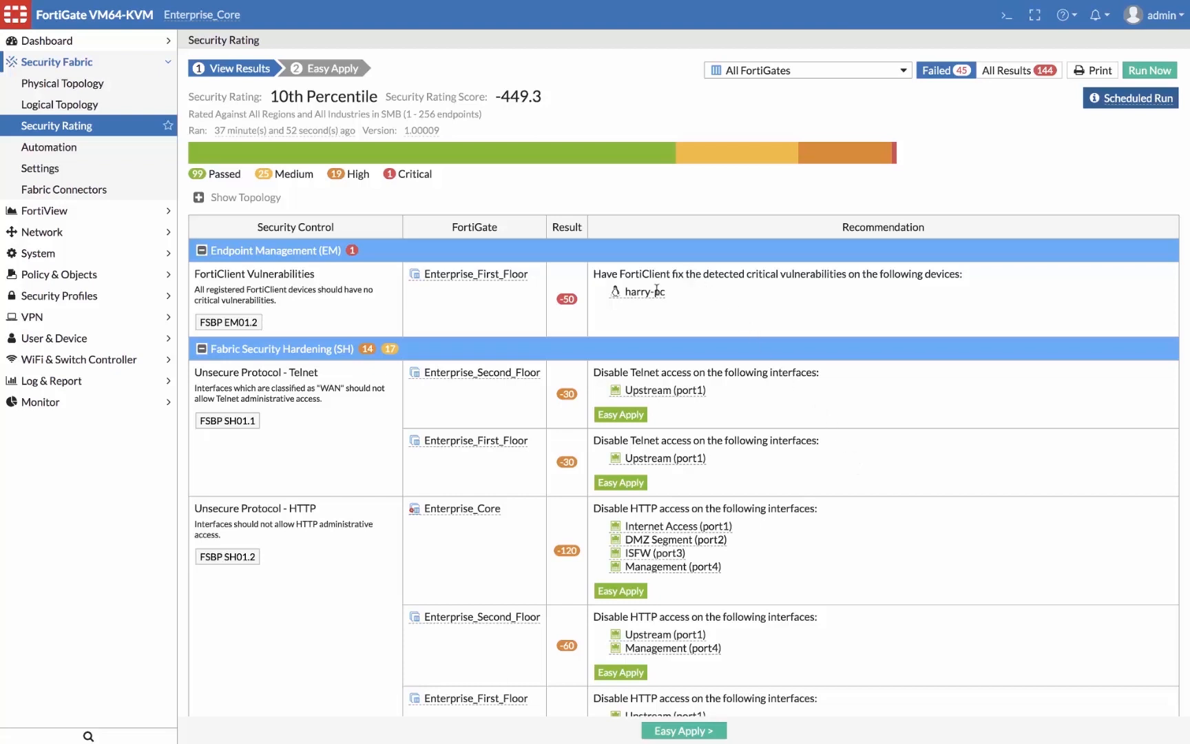
- Review the failed security controls and their recommendations, from FortiClient Vulnerabilities through the Fabric Security Hardening section
{"action": "mouse_move", "coordinate": [656, 290]}
{"action": "scroll", "coordinate": [1039, 301], "scroll_direction": "down", "scroll_amount": 2}
{"action": "scroll", "coordinate": [1039, 303], "scroll_direction": "down", "scroll_amount": 1}
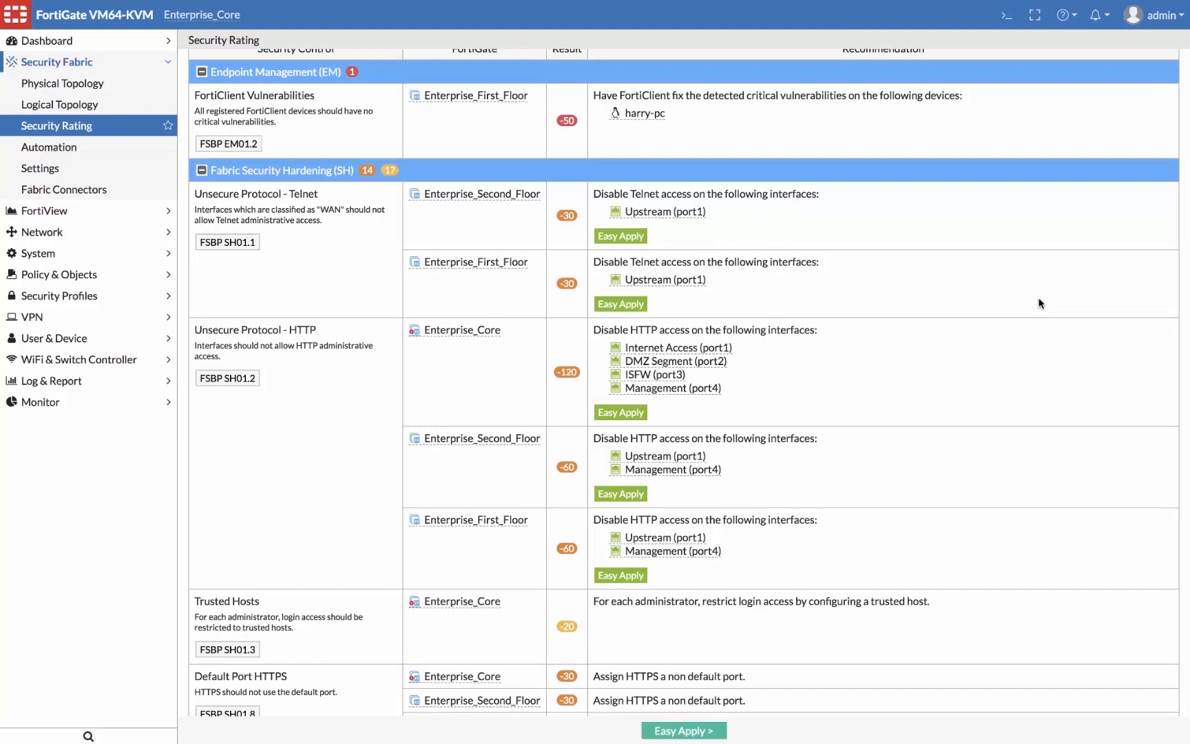
{"action": "scroll", "coordinate": [1040, 303], "scroll_direction": "down", "scroll_amount": 1}
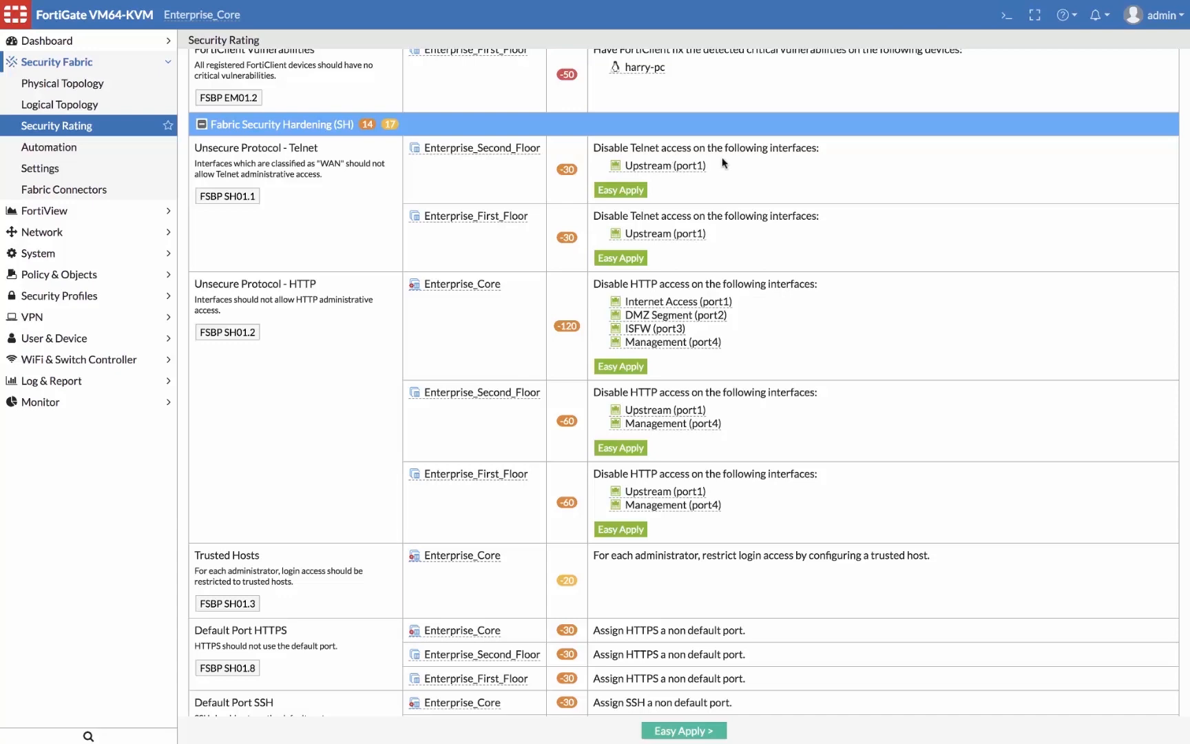
{"action": "scroll", "coordinate": [723, 162], "scroll_direction": "down", "scroll_amount": 1}
{"action": "scroll", "coordinate": [722, 157], "scroll_direction": "down", "scroll_amount": 2}
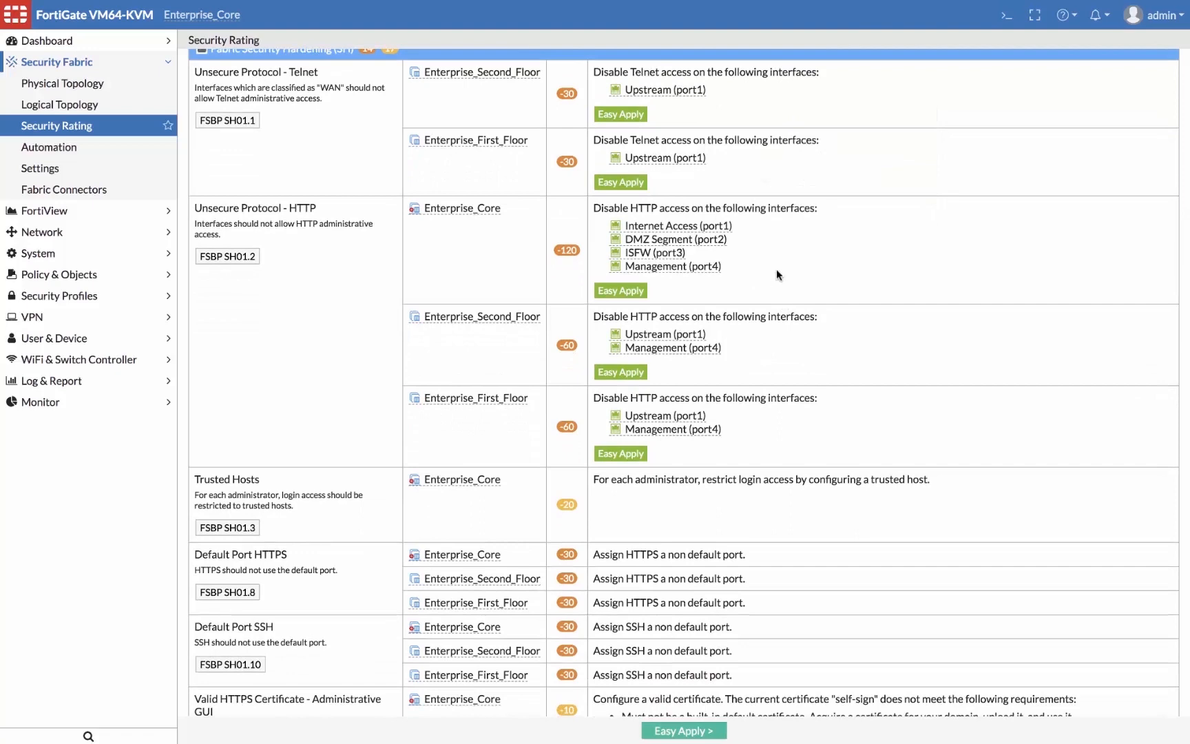
{"action": "scroll", "coordinate": [775, 274], "scroll_direction": "down", "scroll_amount": 5}
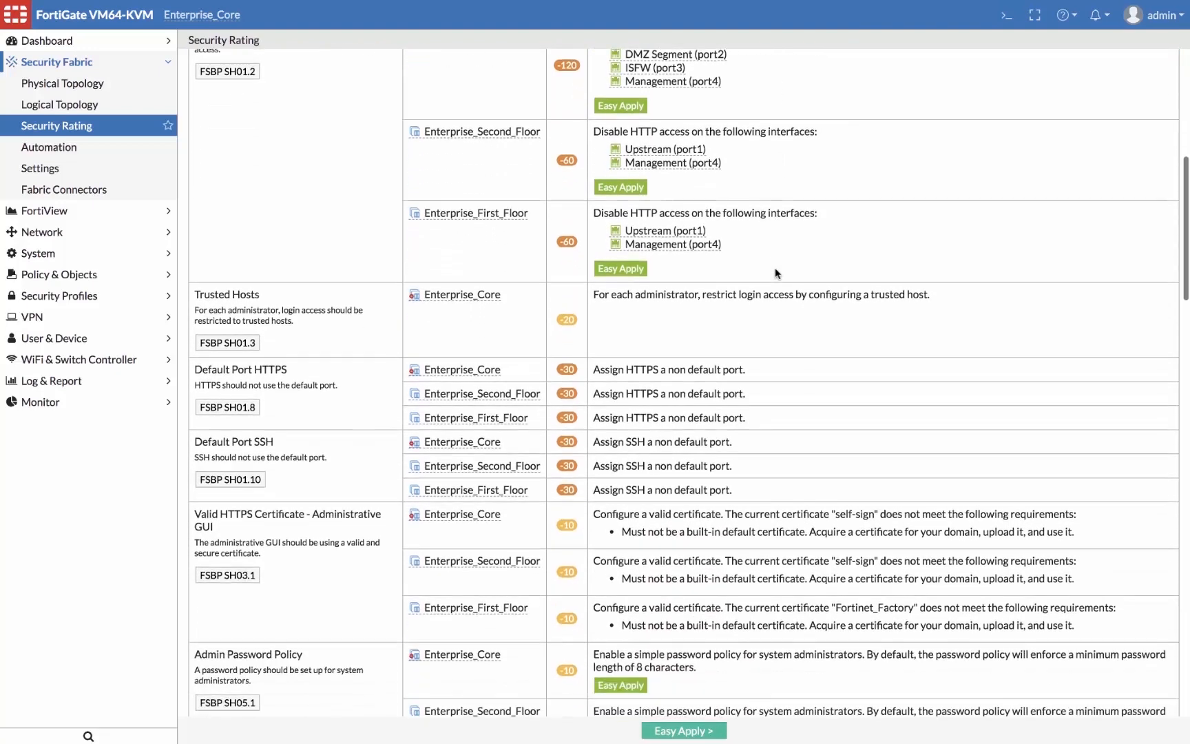
{"action": "scroll", "coordinate": [776, 273], "scroll_direction": "down", "scroll_amount": 3}
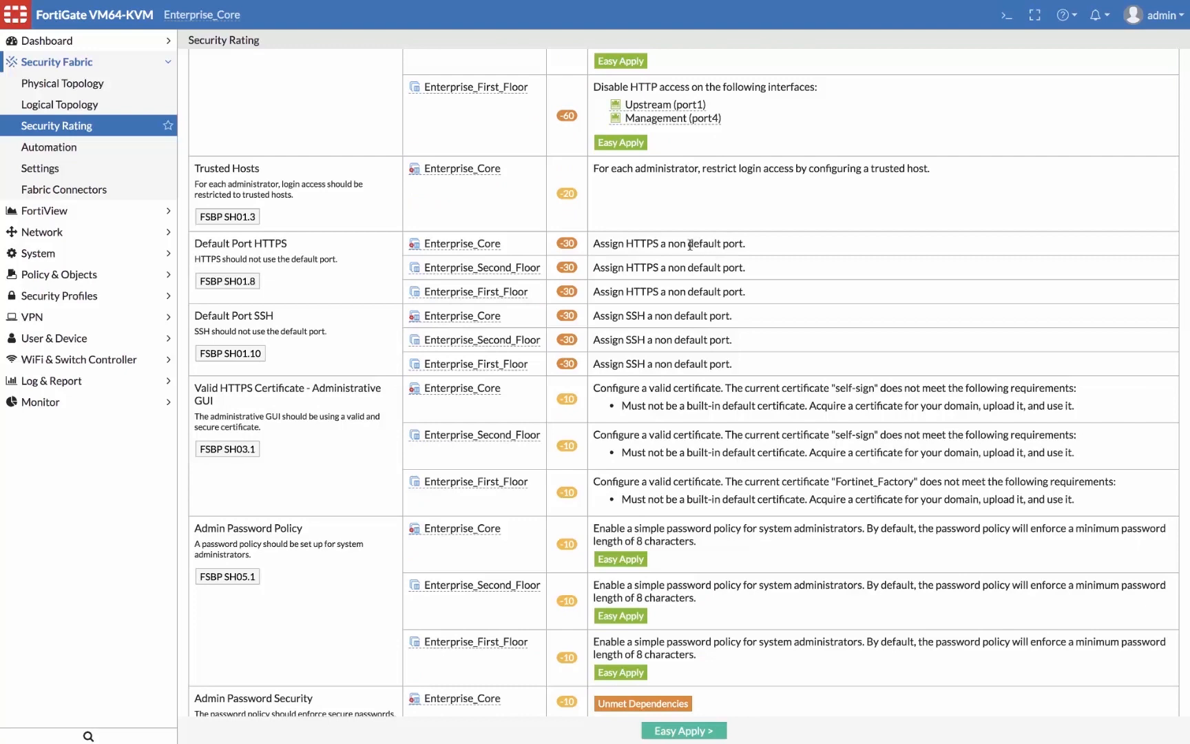
{"action": "scroll", "coordinate": [690, 244], "scroll_direction": "down", "scroll_amount": 2}
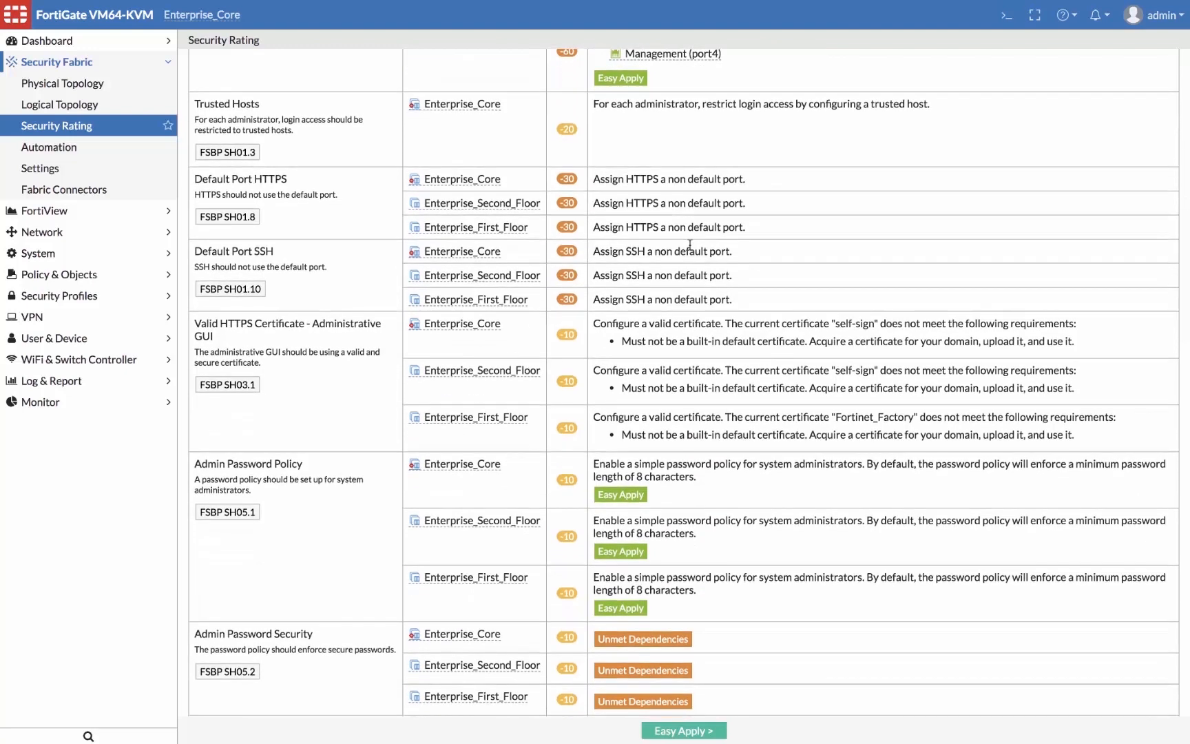
{"action": "scroll", "coordinate": [690, 245], "scroll_direction": "down", "scroll_amount": 3}
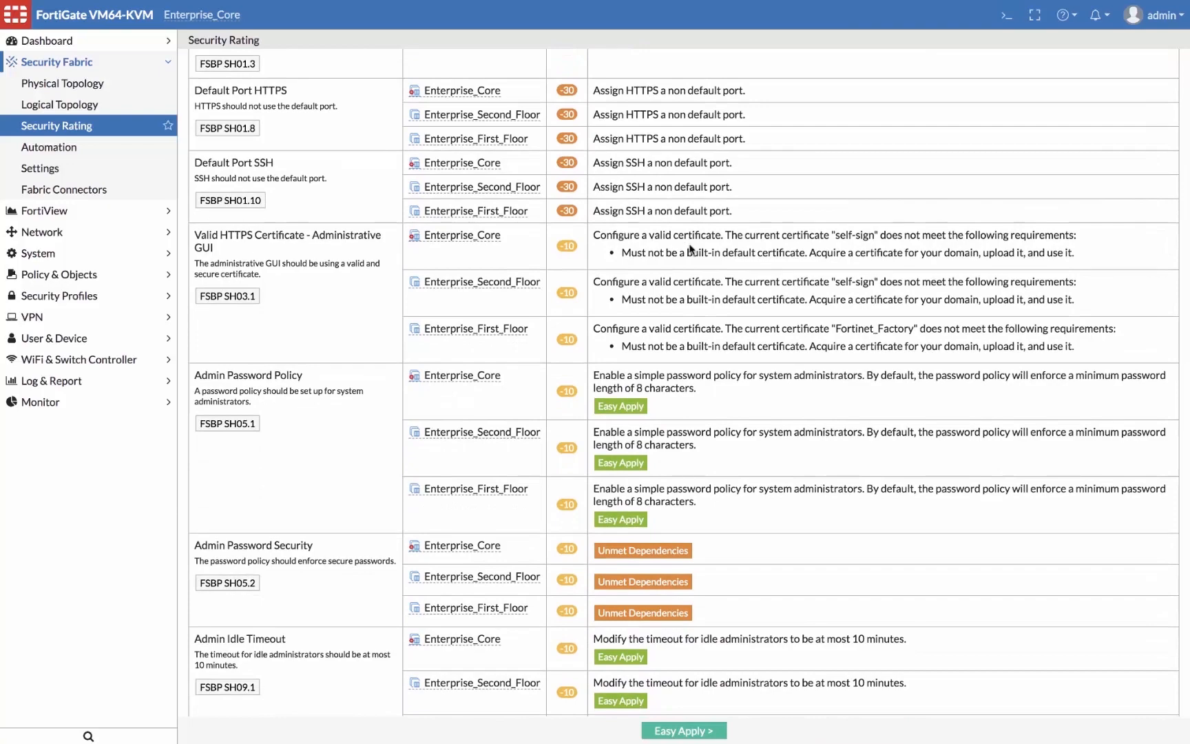
{"action": "scroll", "coordinate": [691, 250], "scroll_direction": "down", "scroll_amount": 1}
{"action": "scroll", "coordinate": [690, 246], "scroll_direction": "up", "scroll_amount": 3}
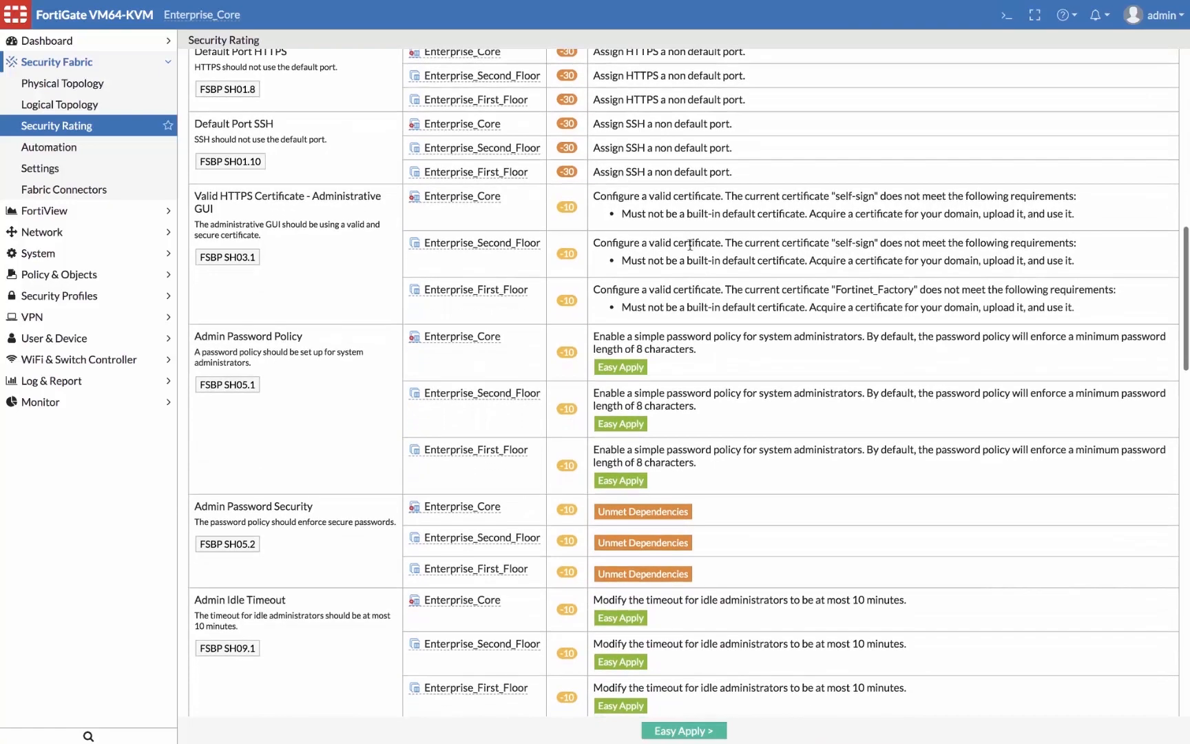
{"action": "scroll", "coordinate": [690, 245], "scroll_direction": "down", "scroll_amount": 4}
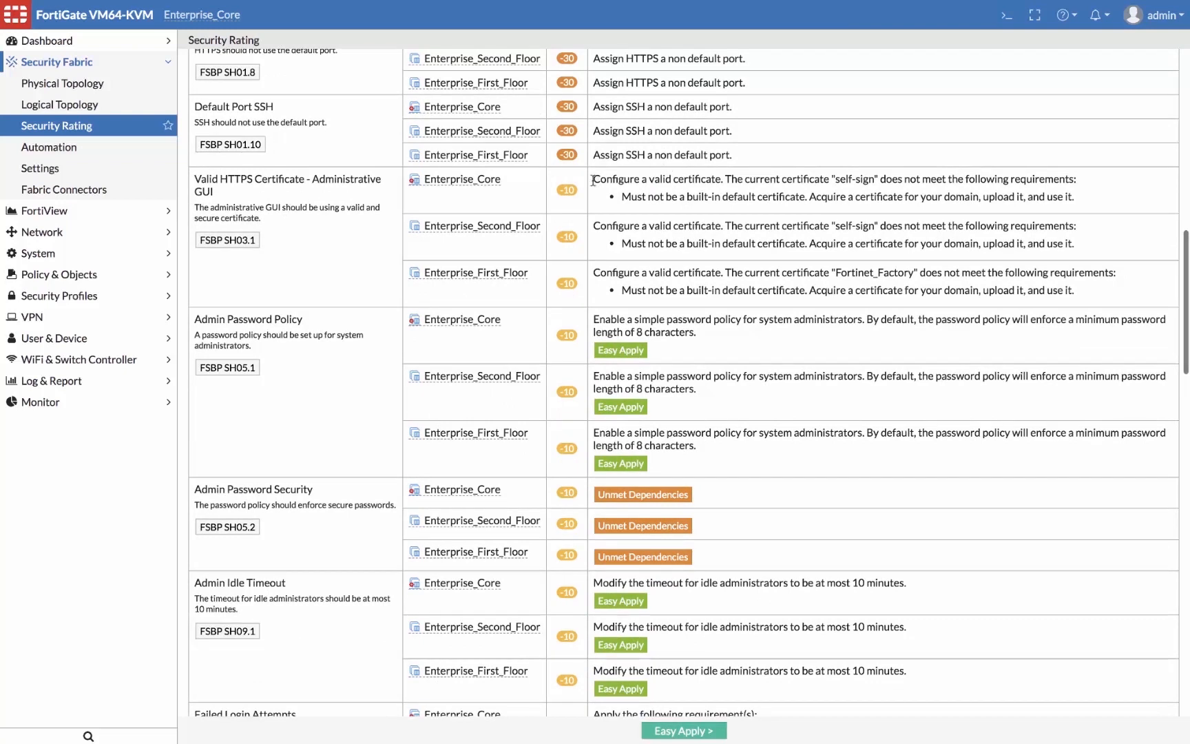
{"action": "scroll", "coordinate": [665, 172], "scroll_direction": "down", "scroll_amount": 3}
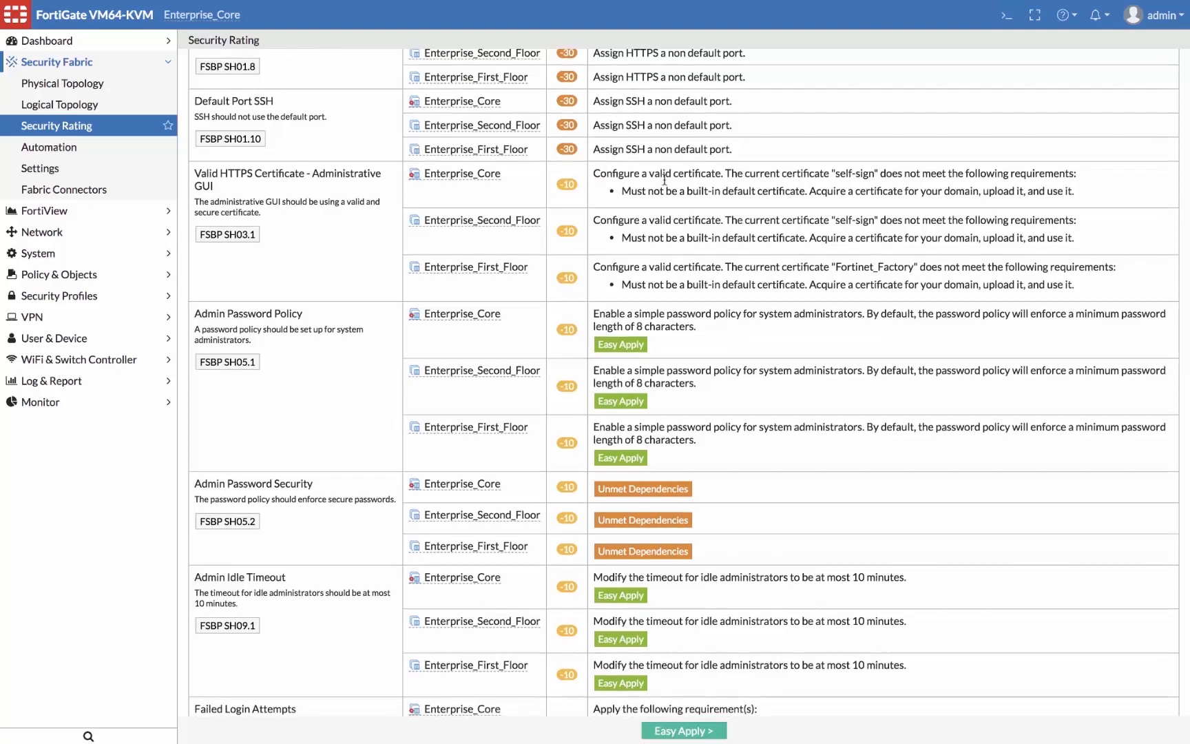
{"action": "scroll", "coordinate": [665, 179], "scroll_direction": "down", "scroll_amount": 1}
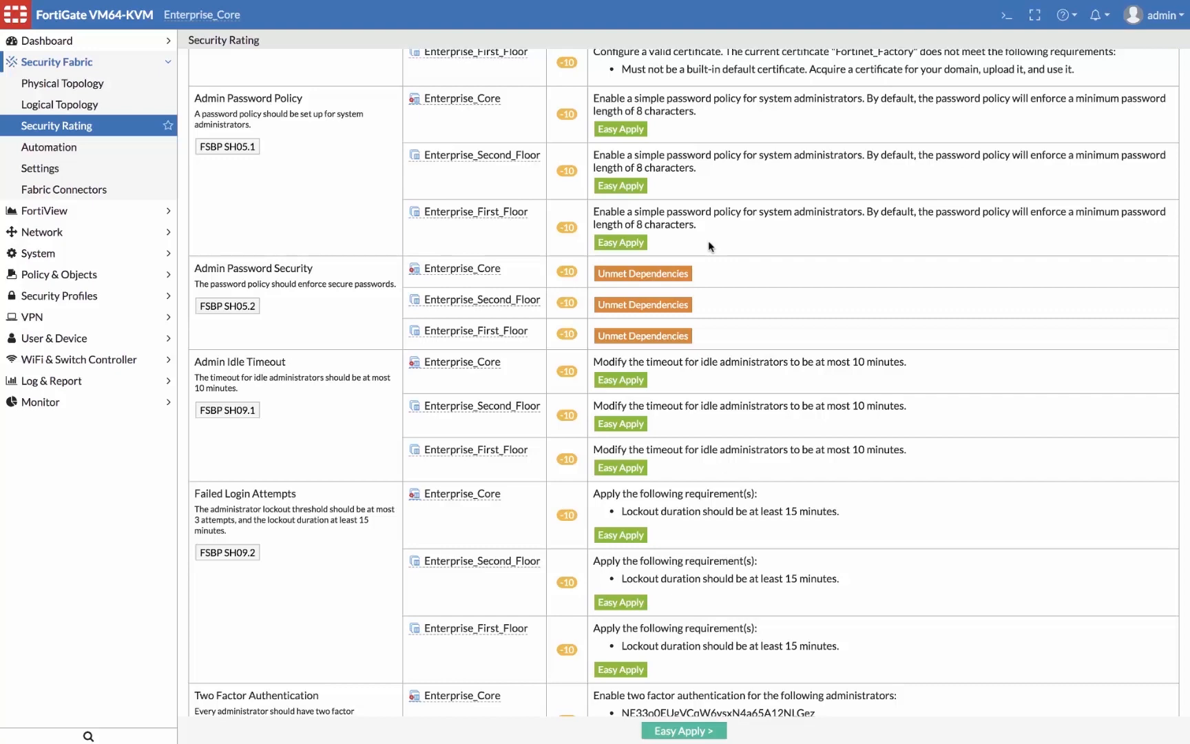
{"action": "scroll", "coordinate": [710, 246], "scroll_direction": "down", "scroll_amount": 5}
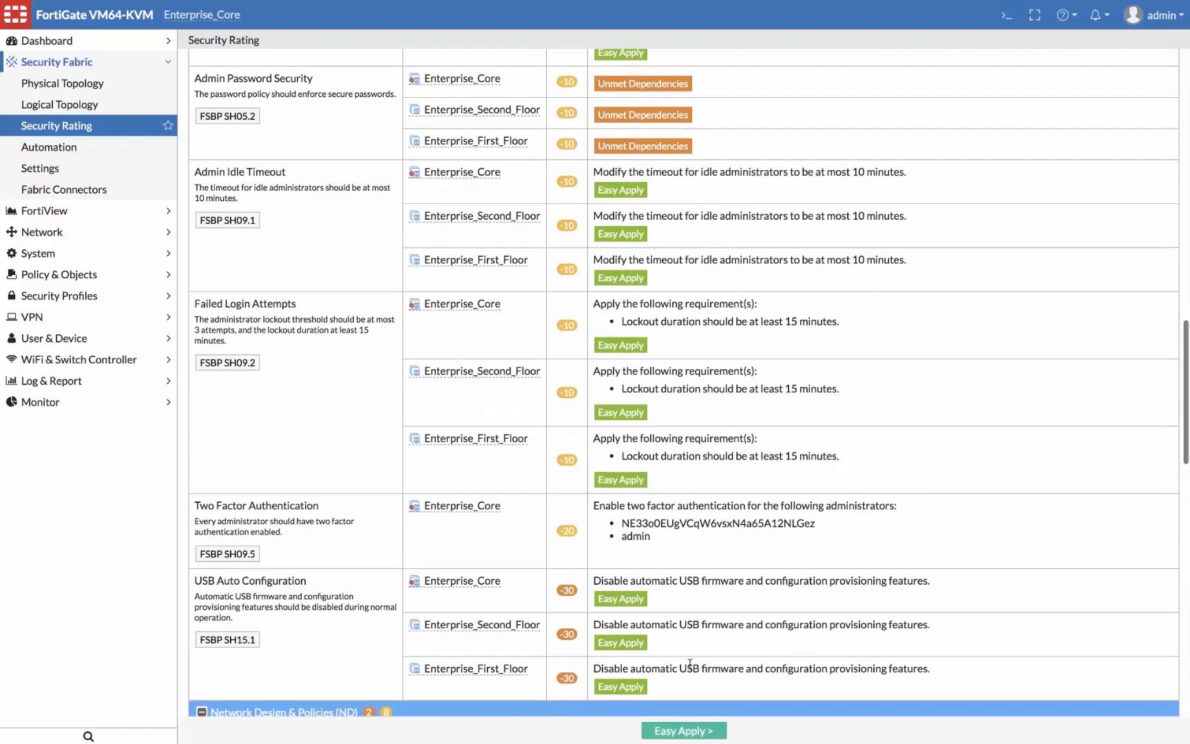
- Open Easy Apply and enable the Unsecure Protocol - Telnet recommendations for Enterprise_Second_Floor and Enterprise_First_Floor
{"action": "left_click", "coordinate": [686, 730]}
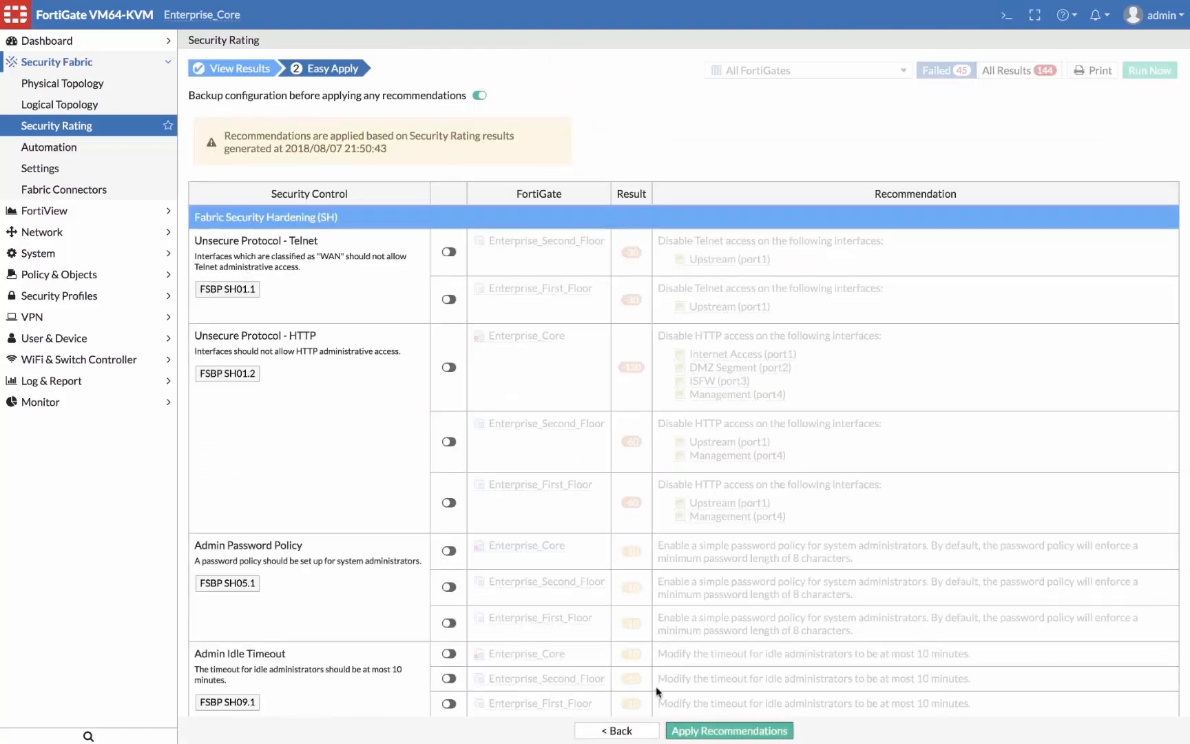
{"action": "scroll", "coordinate": [458, 220], "scroll_direction": "down", "scroll_amount": 2}
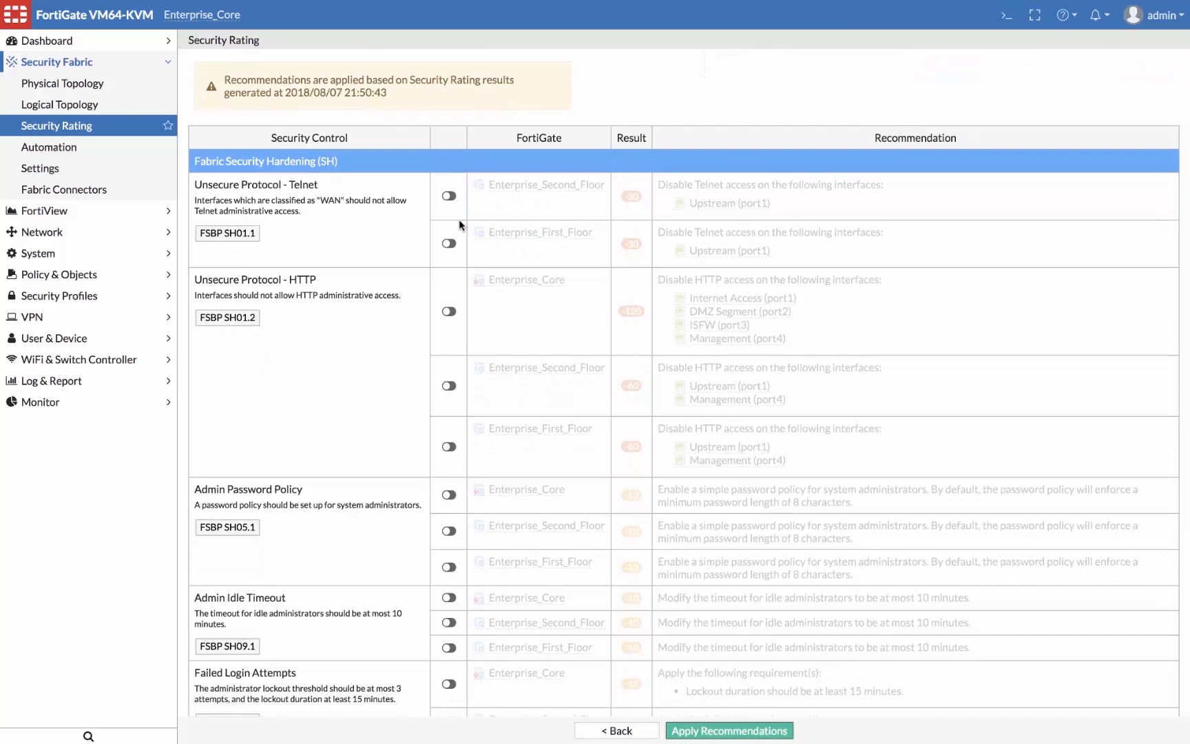
{"action": "scroll", "coordinate": [459, 219], "scroll_direction": "down", "scroll_amount": 2}
{"action": "scroll", "coordinate": [458, 219], "scroll_direction": "down", "scroll_amount": 1}
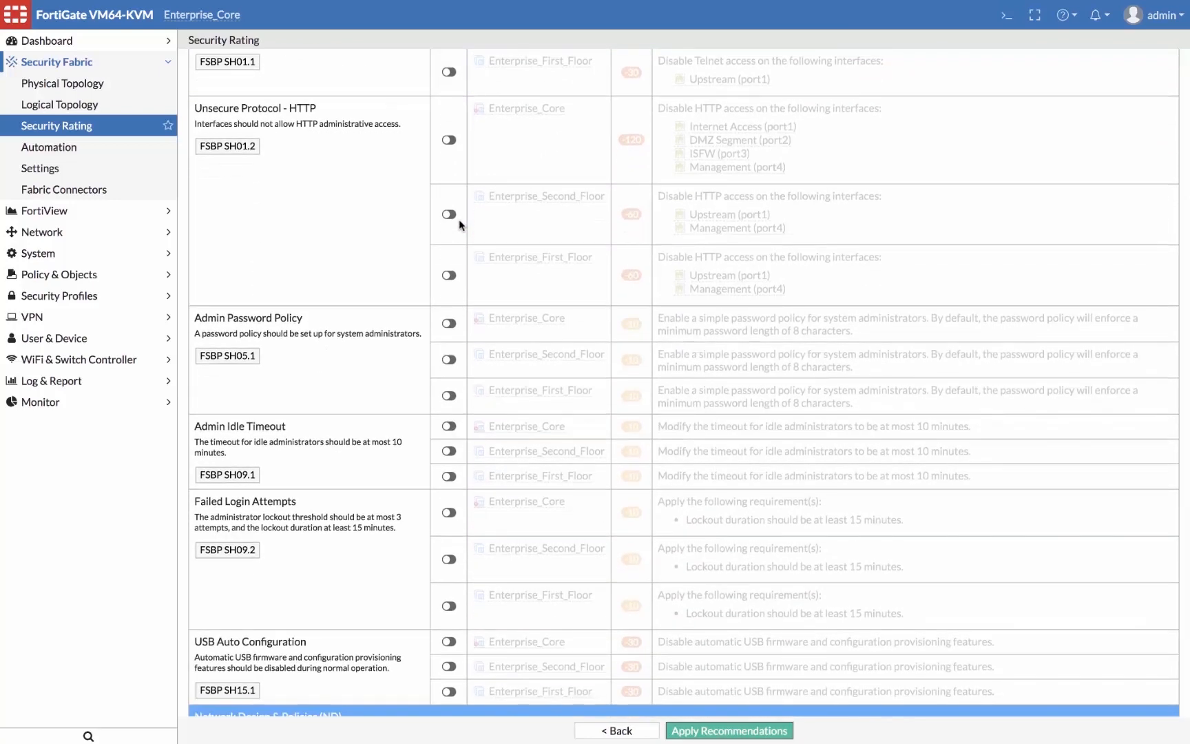
{"action": "scroll", "coordinate": [459, 220], "scroll_direction": "up", "scroll_amount": 4}
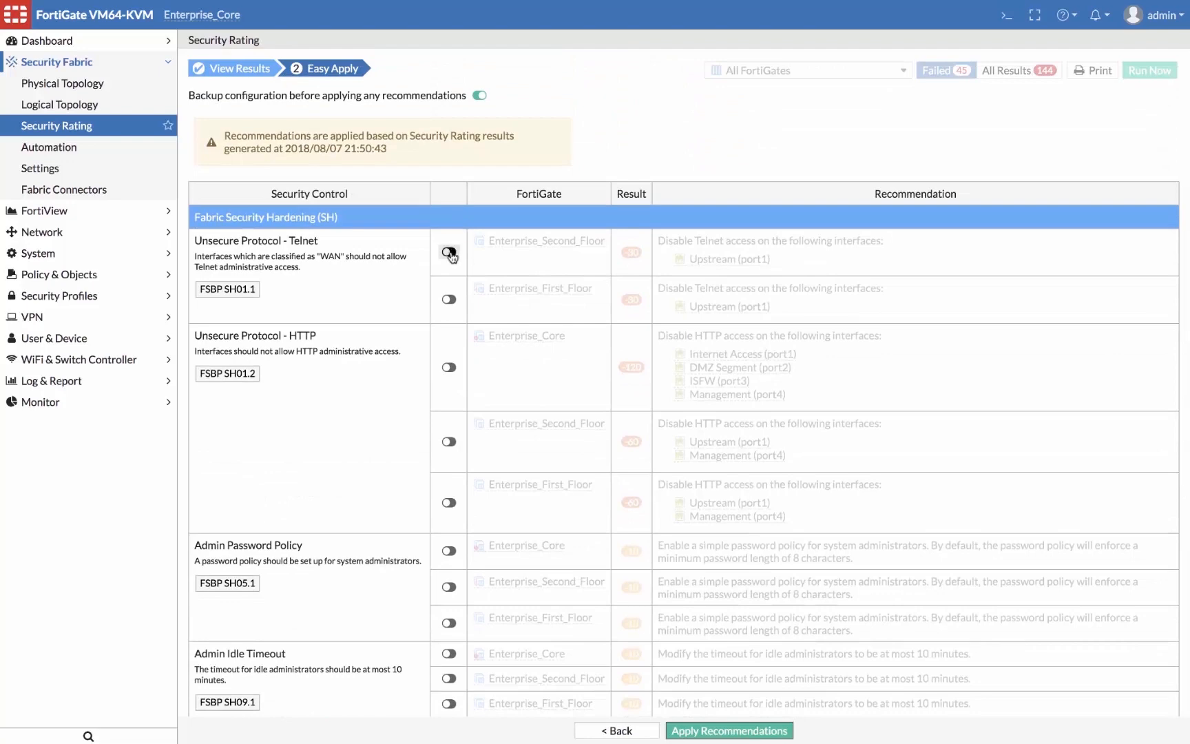
{"action": "left_click", "coordinate": [449, 252]}
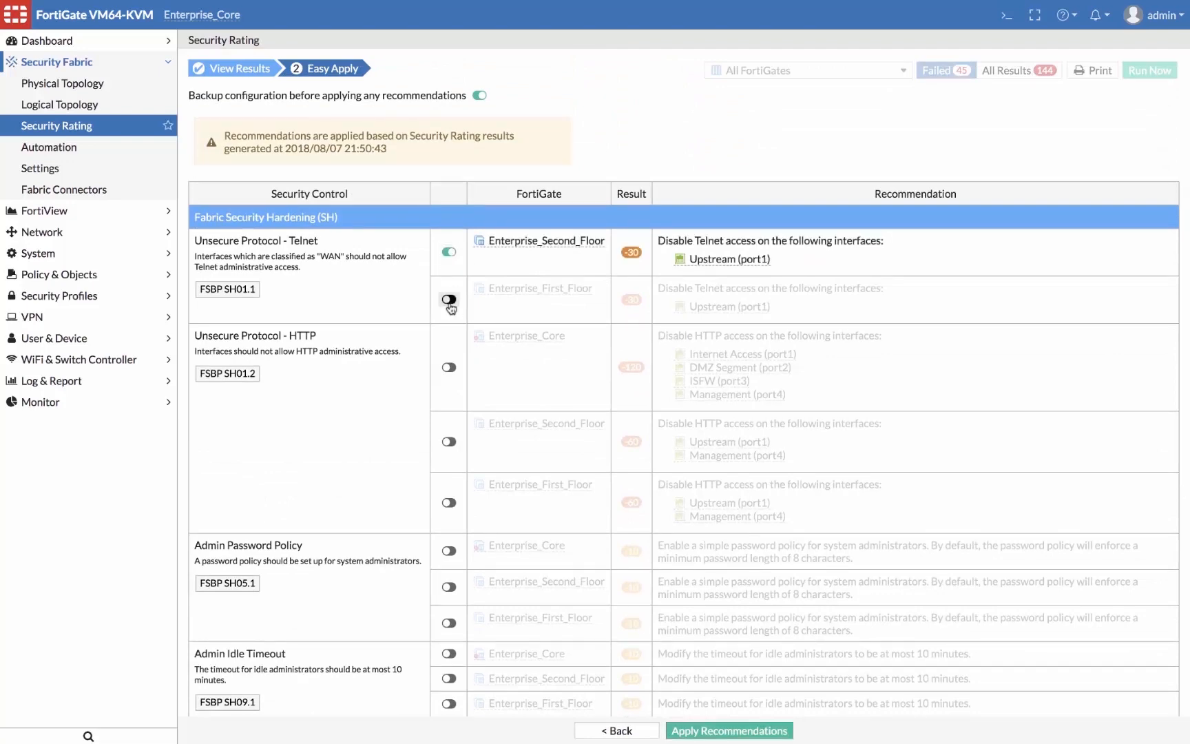
{"action": "left_click", "coordinate": [449, 300]}
- Enable the Unsecure Protocol - HTTP recommendations for Enterprise_Second_Floor and Enterprise_First_Floor
{"action": "scroll", "coordinate": [450, 305], "scroll_direction": "down", "scroll_amount": 2}
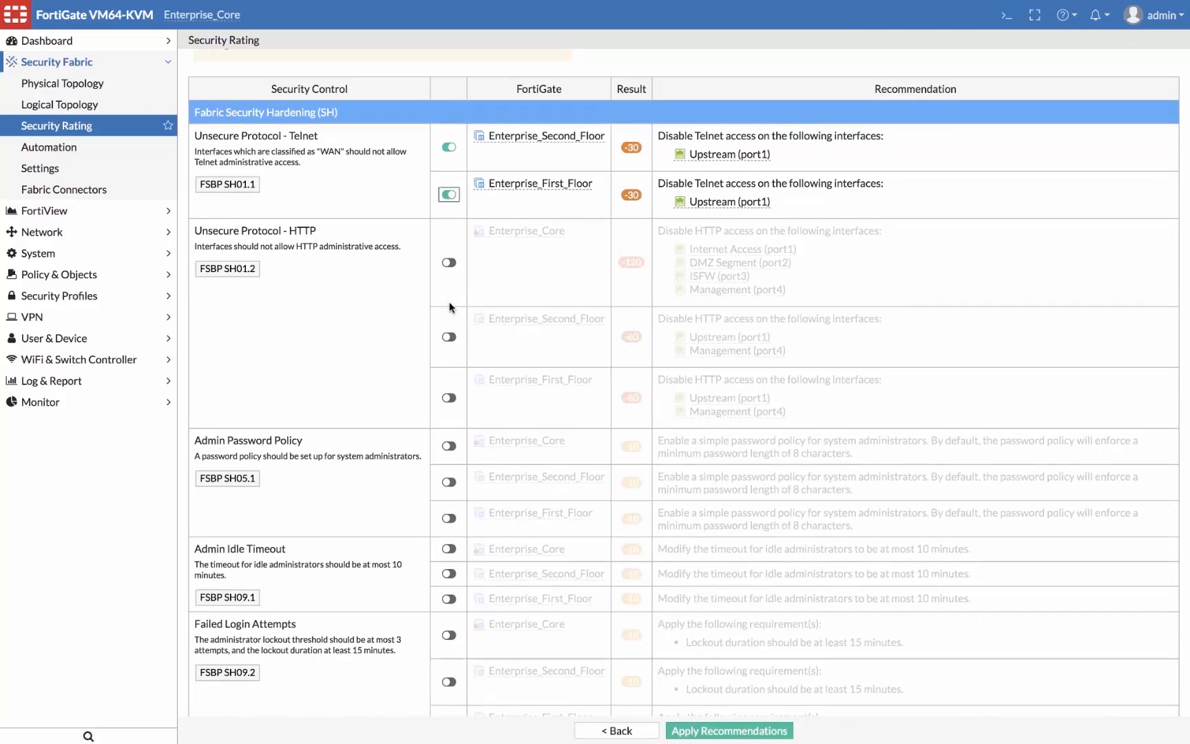
{"action": "scroll", "coordinate": [449, 307], "scroll_direction": "down", "scroll_amount": 2}
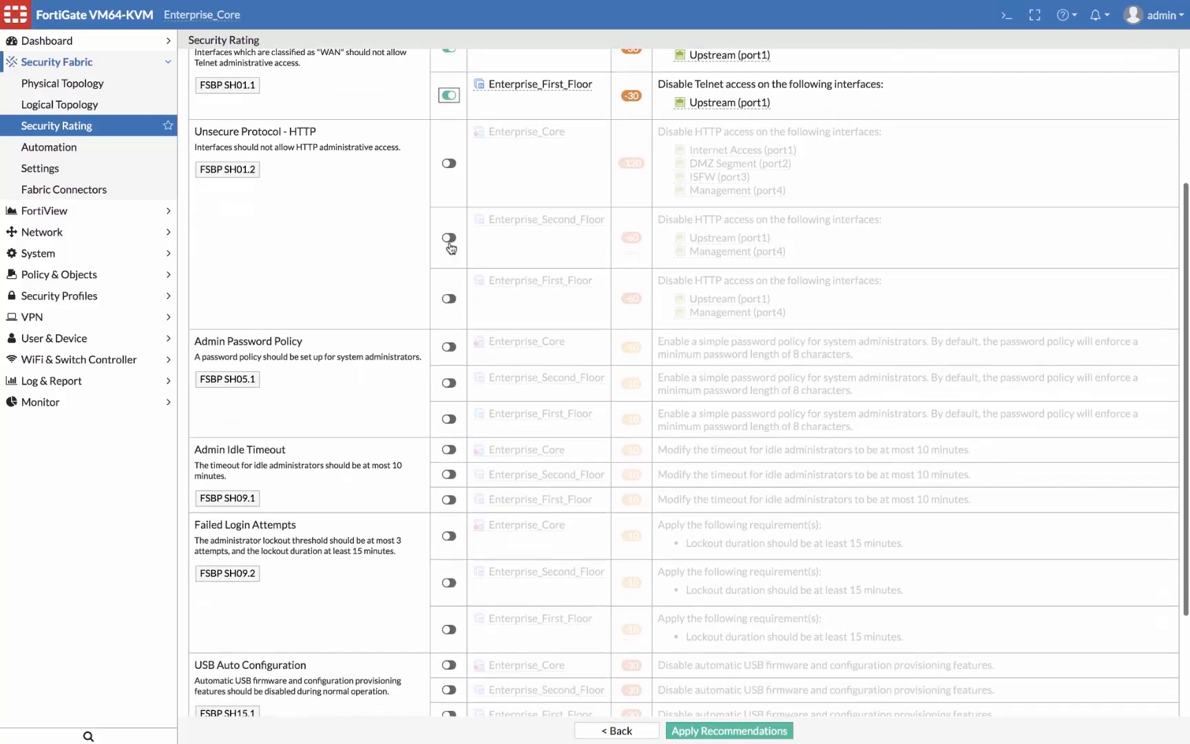
{"action": "left_click", "coordinate": [450, 237]}
{"action": "left_click", "coordinate": [449, 298]}
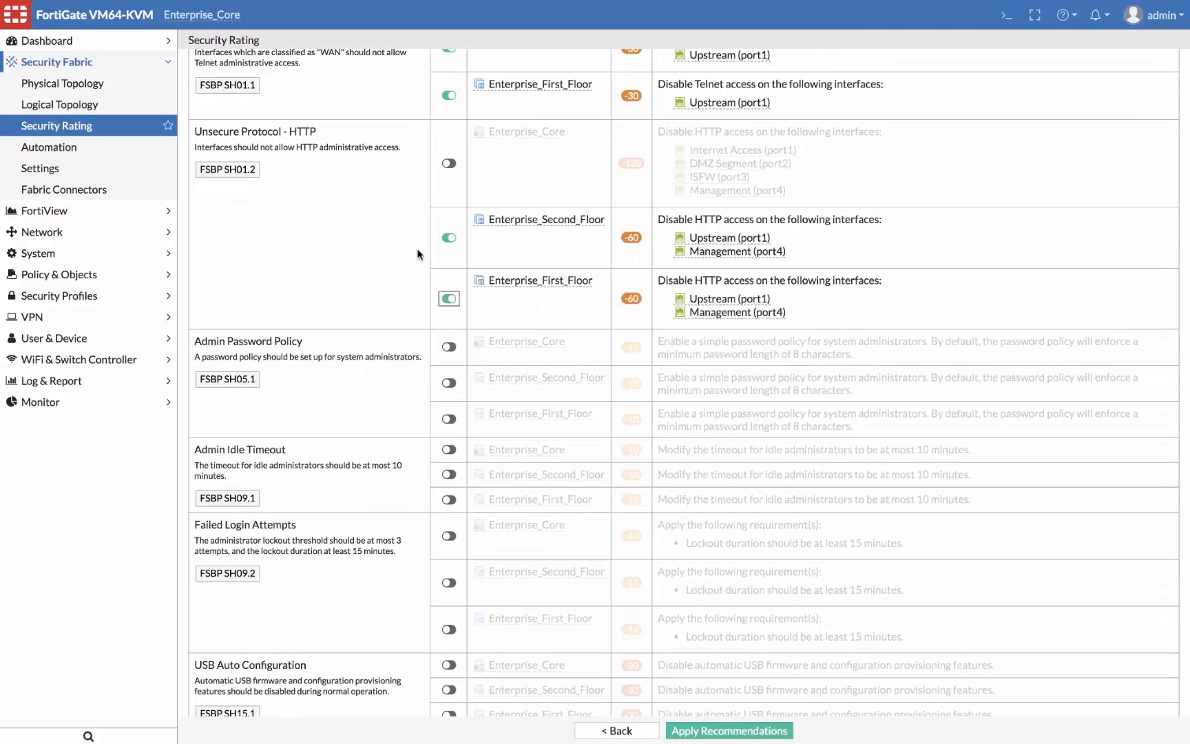
- Enable the Admin Idle Timeout recommendations for Enterprise_Core, Enterprise_Second_Floor and Enterprise_First_Floor
{"action": "scroll", "coordinate": [417, 255], "scroll_direction": "down", "scroll_amount": 3}
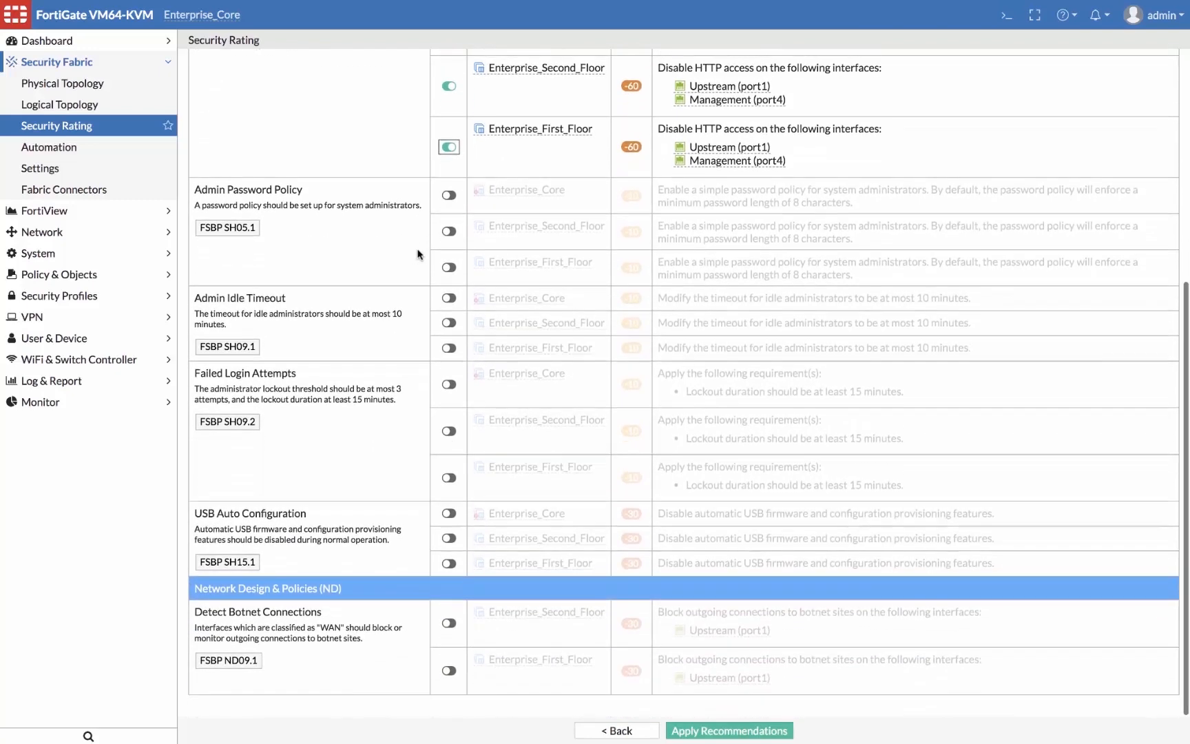
{"action": "left_click", "coordinate": [450, 300]}
{"action": "left_click", "coordinate": [449, 323]}
{"action": "left_click", "coordinate": [449, 347]}
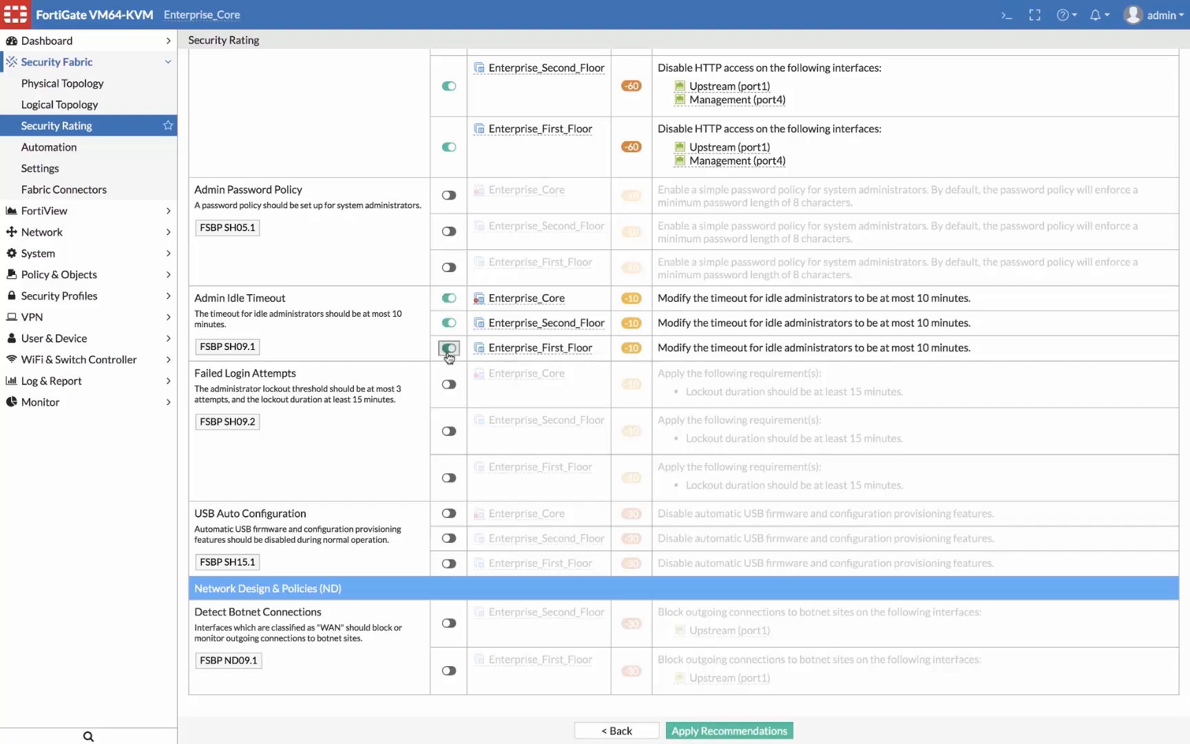
- Apply the selected recommendations and check the status of each one in the Easy Apply list
{"action": "left_click", "coordinate": [711, 732]}
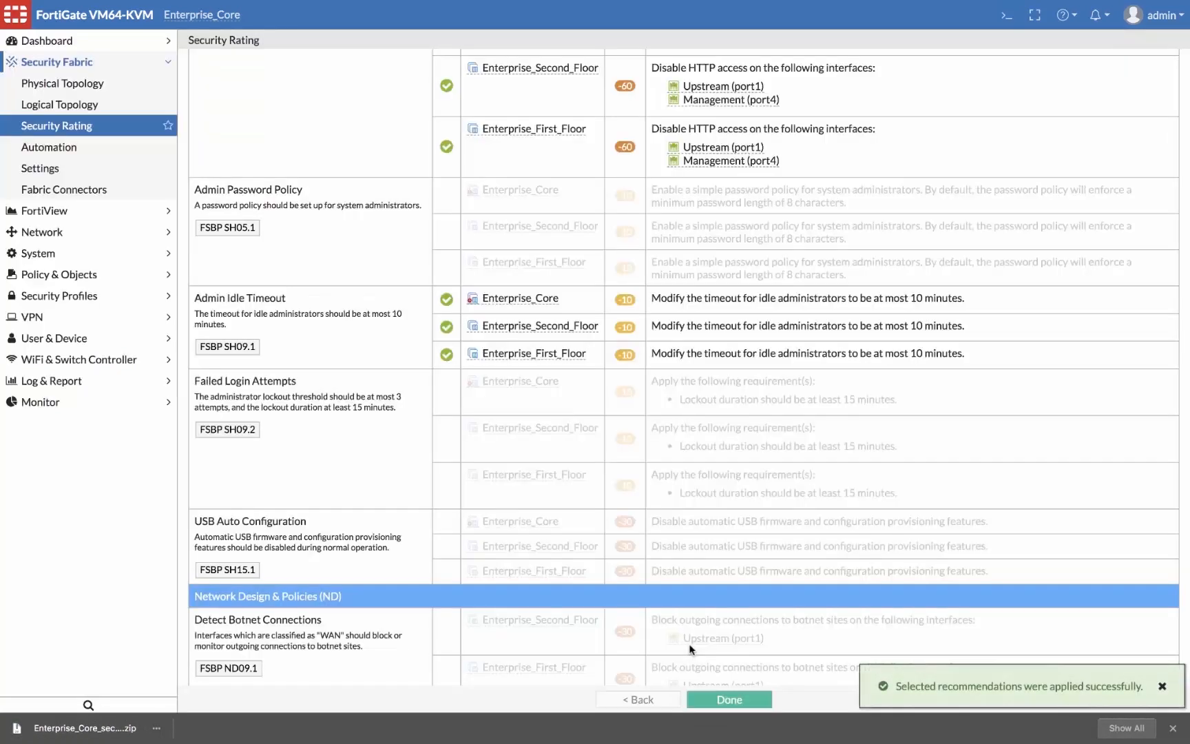
{"action": "scroll", "coordinate": [647, 572], "scroll_direction": "up", "scroll_amount": 5}
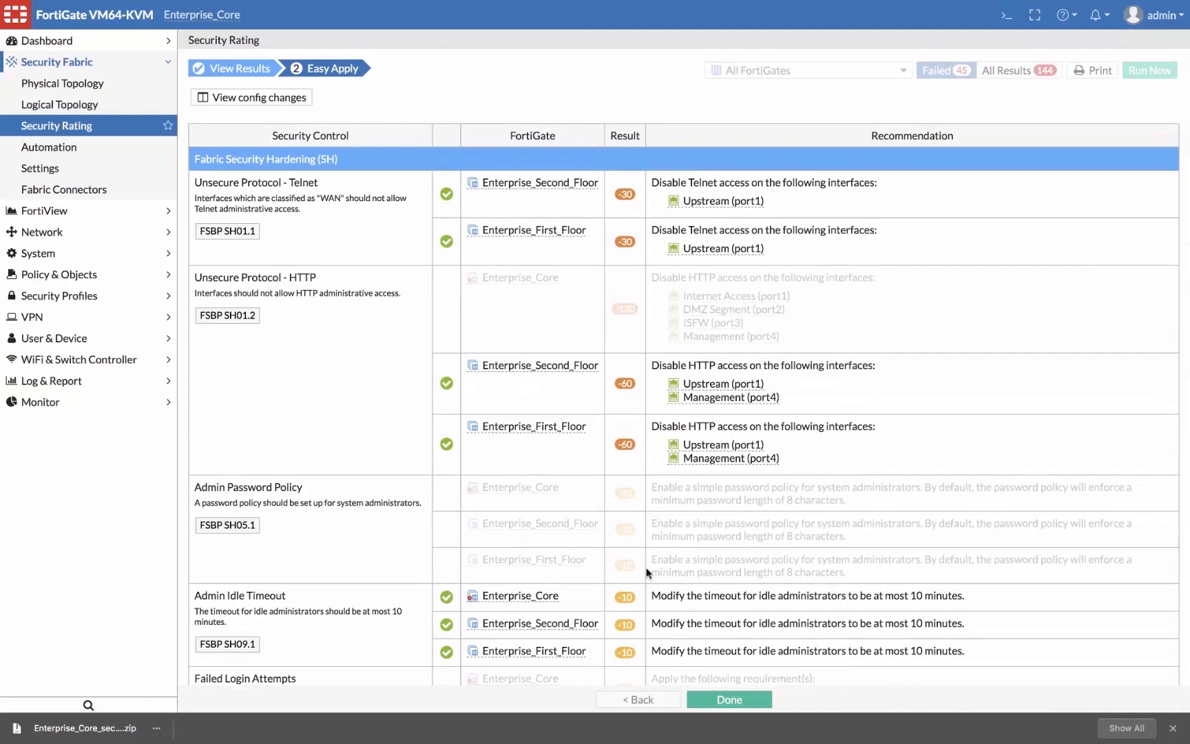
{"action": "scroll", "coordinate": [421, 207], "scroll_direction": "down", "scroll_amount": 3}
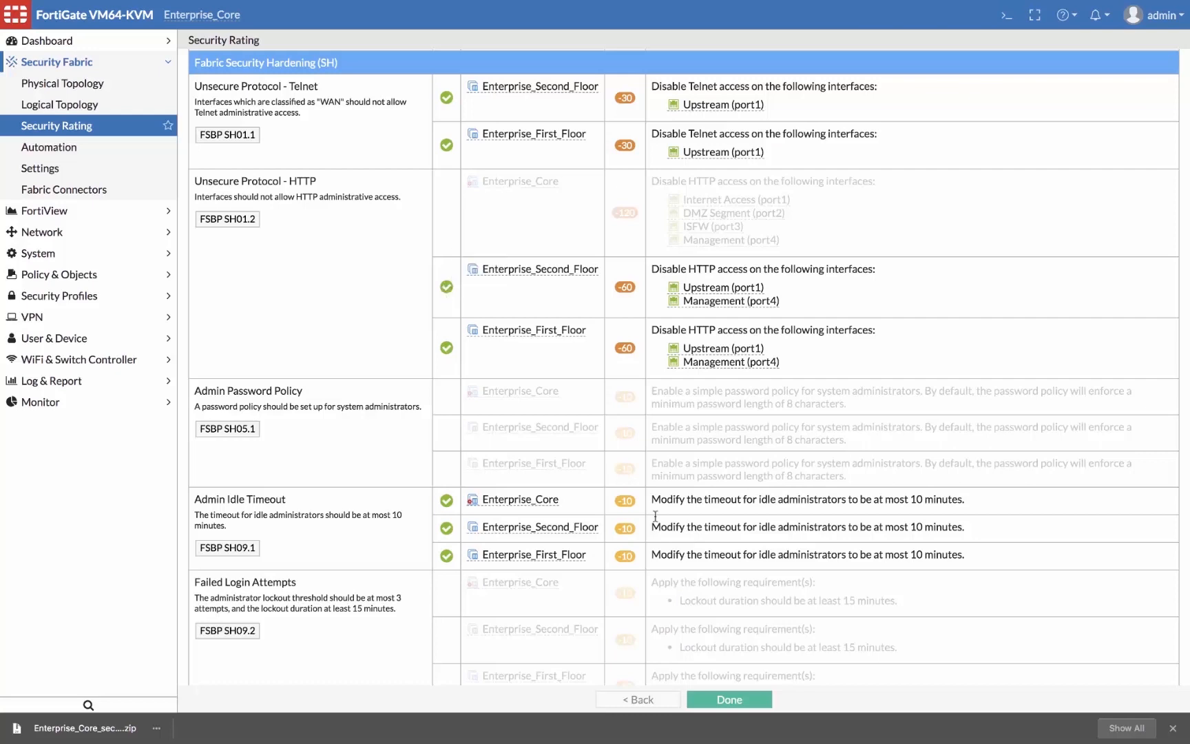
- Finish Easy Apply and run the security rating again for the Security Fabric
{"action": "left_click", "coordinate": [732, 696]}
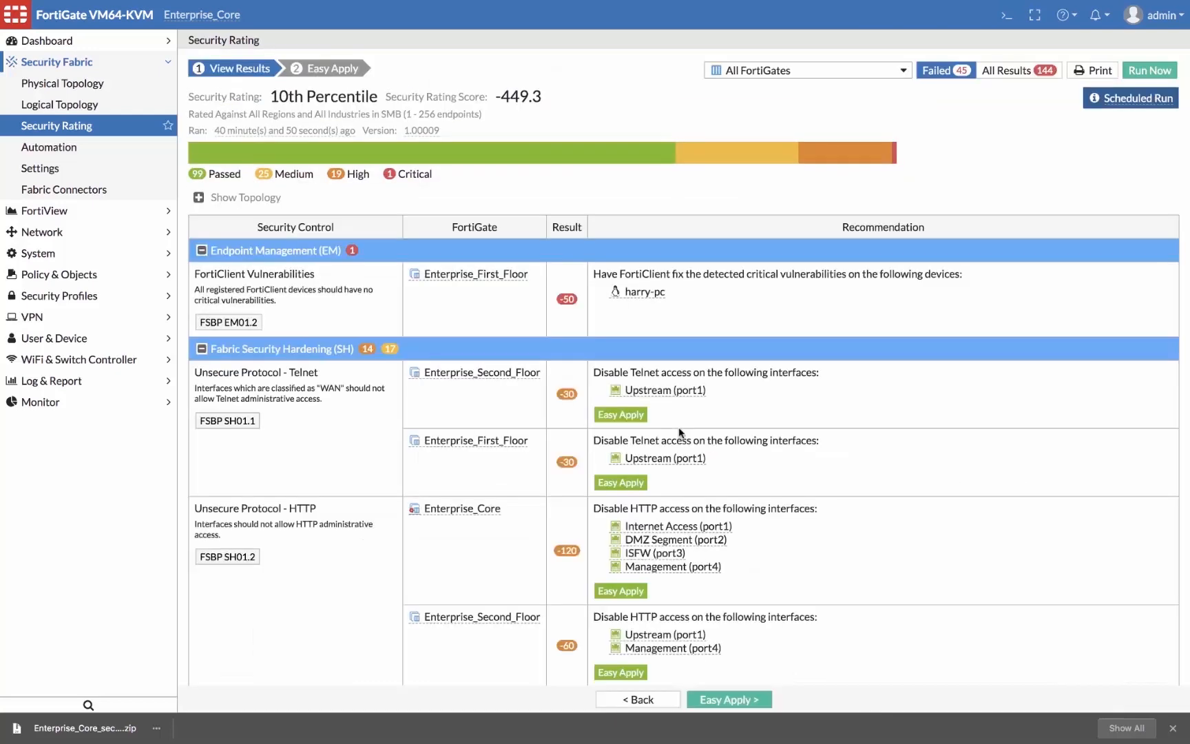
{"action": "left_click", "coordinate": [1139, 74]}
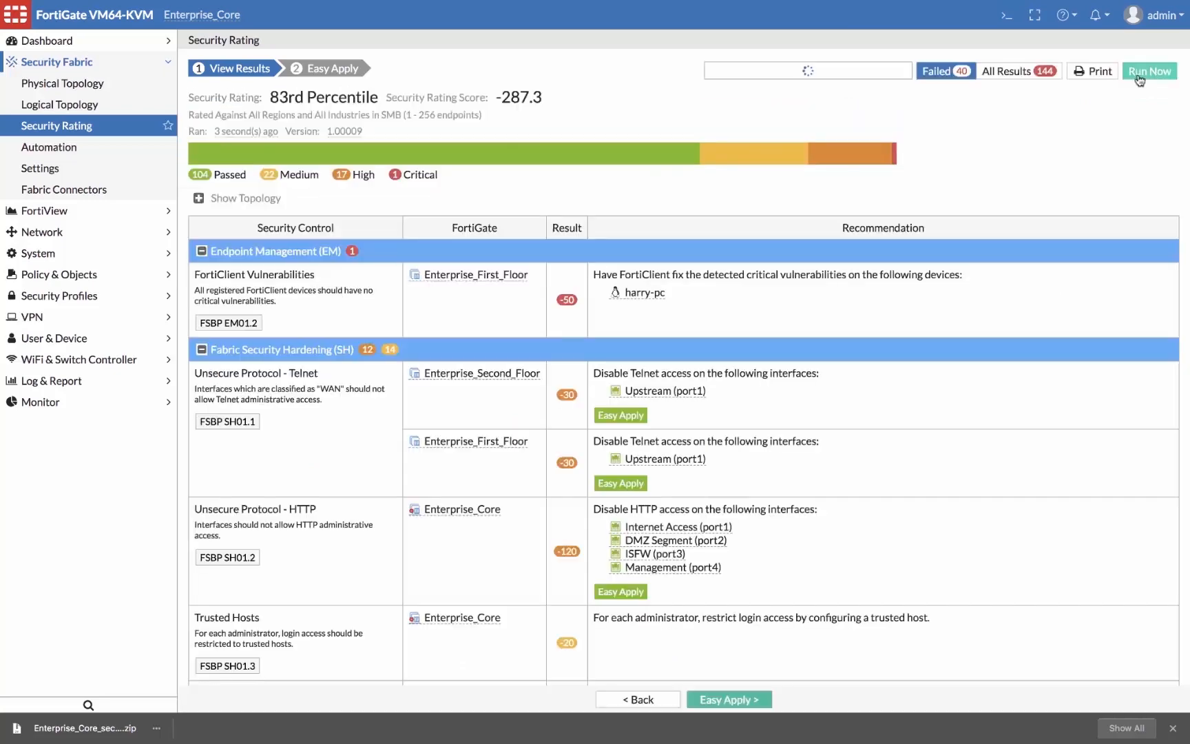
- Review the updated rating's failed controls in Fabric Security Hardening and Network Design & Policies, then return to the score summary
{"action": "scroll", "coordinate": [1140, 80], "scroll_direction": "down", "scroll_amount": 5}
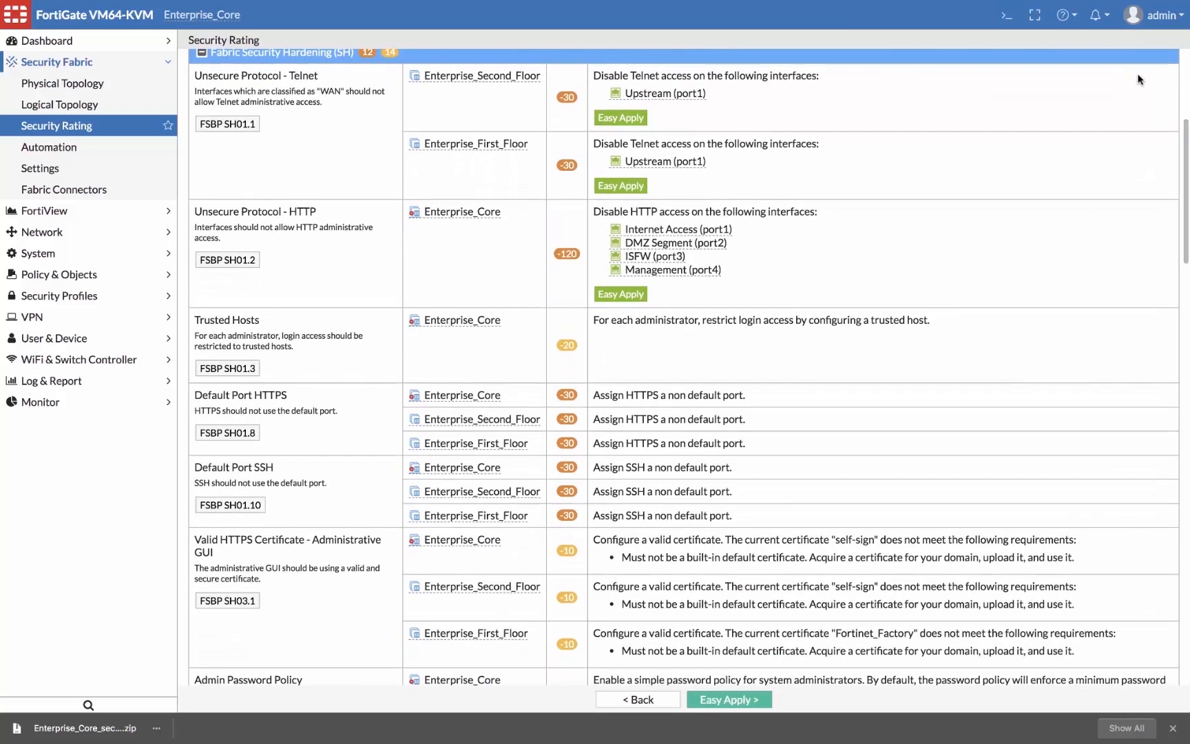
{"action": "scroll", "coordinate": [1140, 80], "scroll_direction": "down", "scroll_amount": 3}
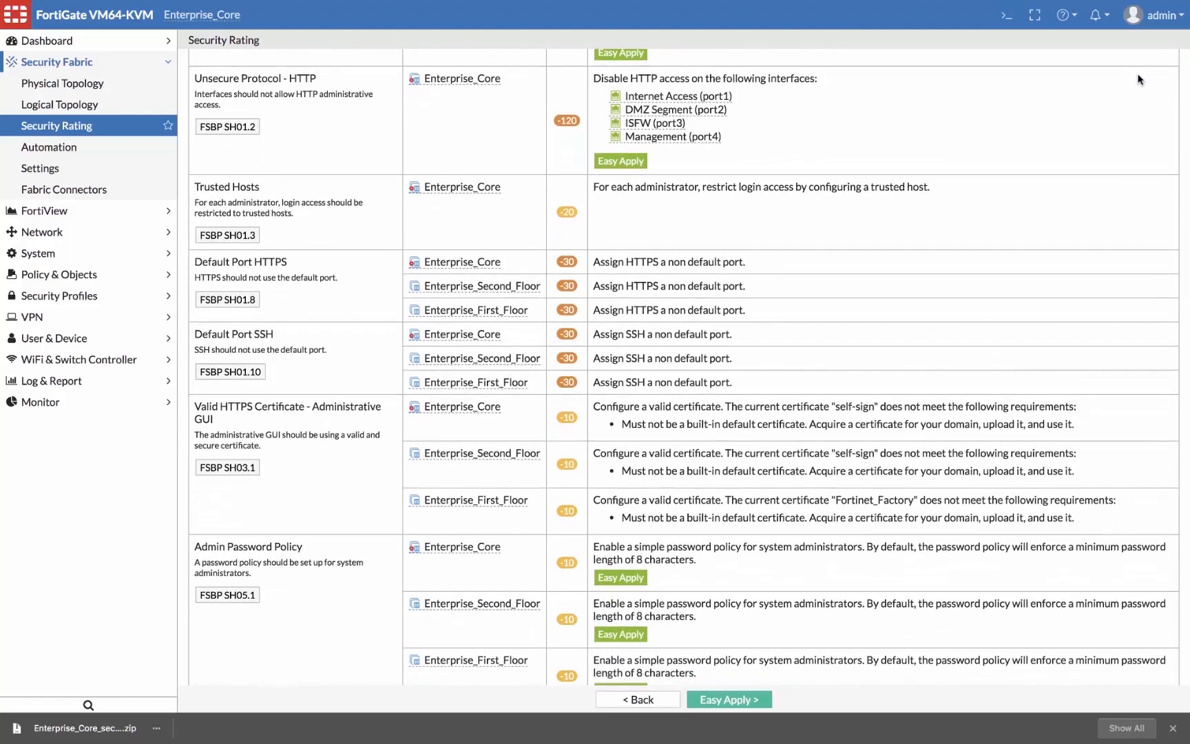
{"action": "scroll", "coordinate": [1138, 80], "scroll_direction": "down", "scroll_amount": 3}
{"action": "scroll", "coordinate": [1139, 80], "scroll_direction": "down", "scroll_amount": 6}
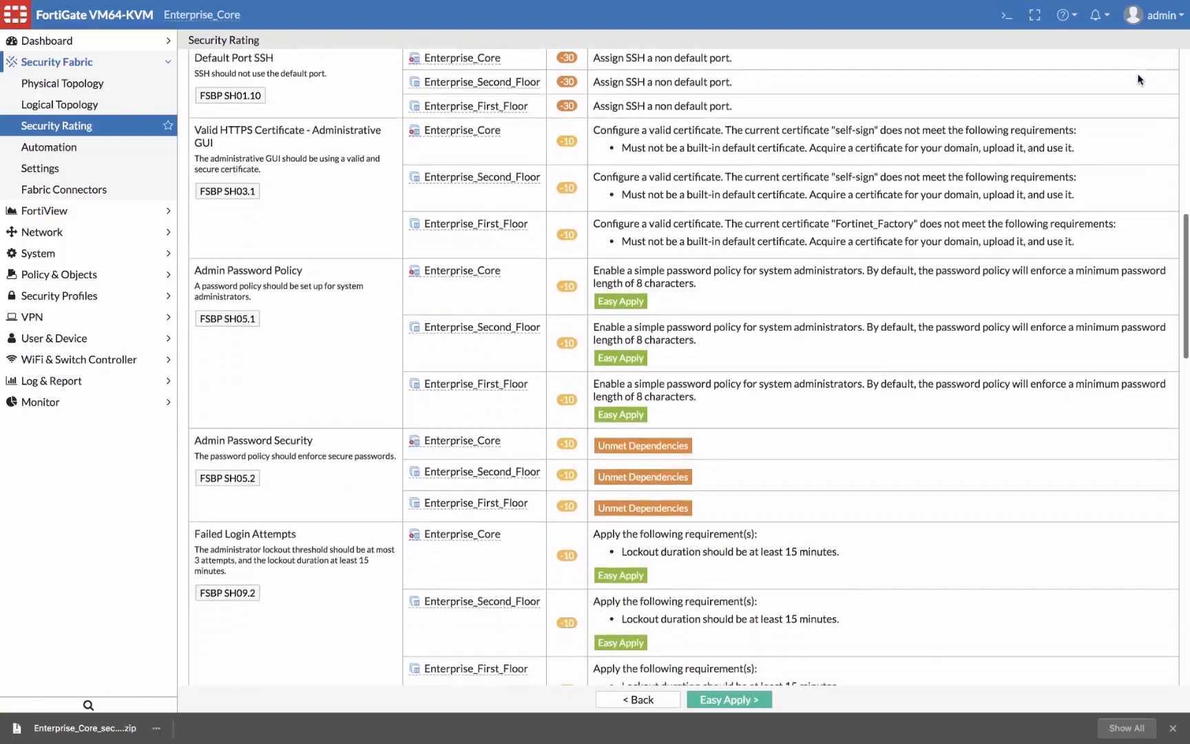
{"action": "scroll", "coordinate": [1140, 80], "scroll_direction": "down", "scroll_amount": 5}
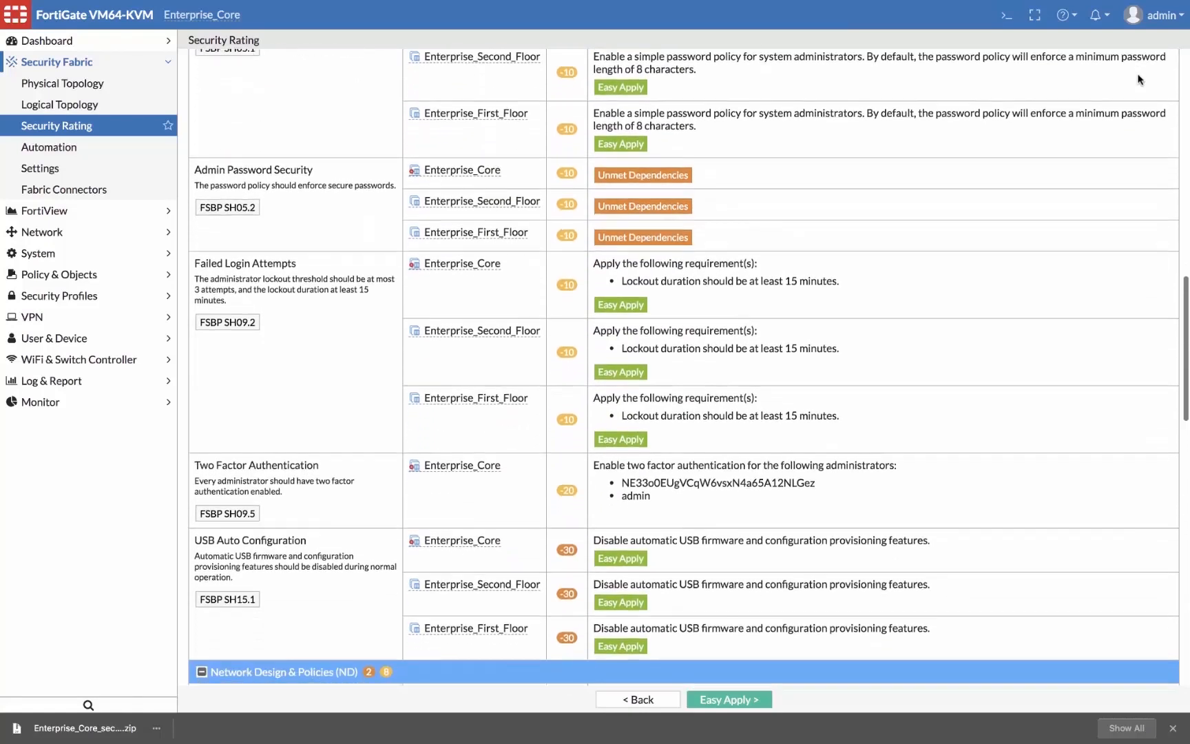
{"action": "scroll", "coordinate": [1138, 80], "scroll_direction": "down", "scroll_amount": 6}
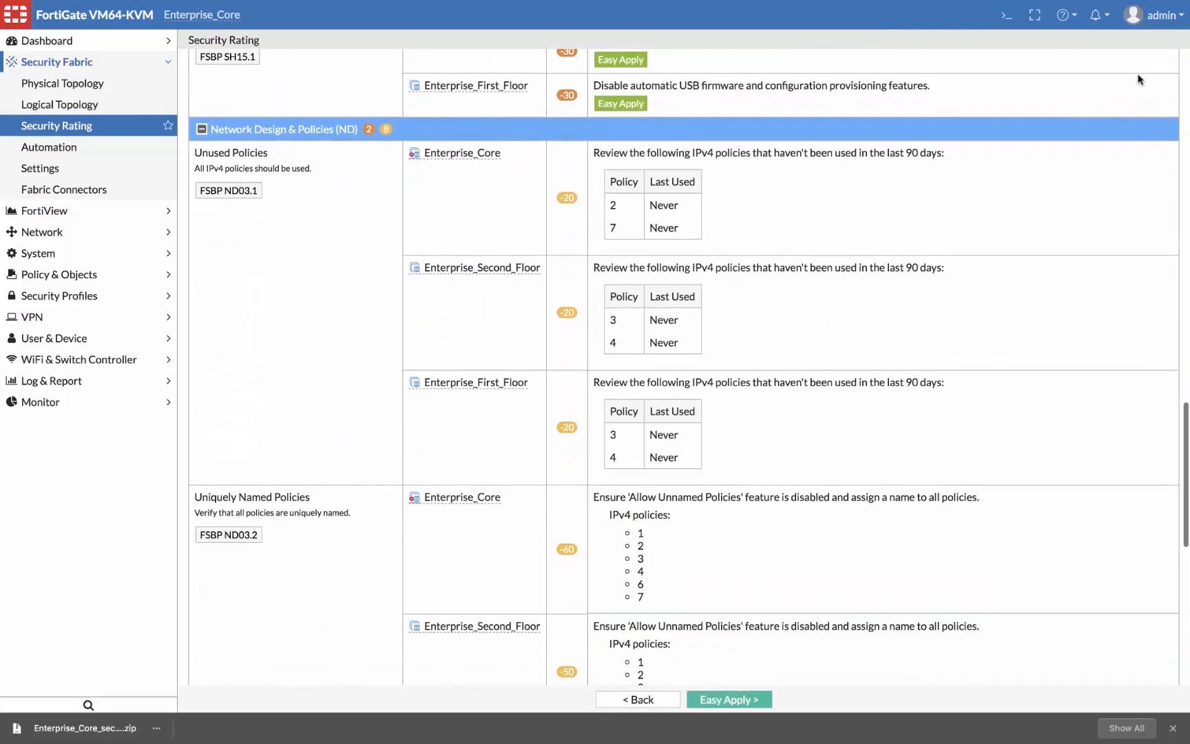
{"action": "scroll", "coordinate": [1138, 80], "scroll_direction": "down", "scroll_amount": 2}
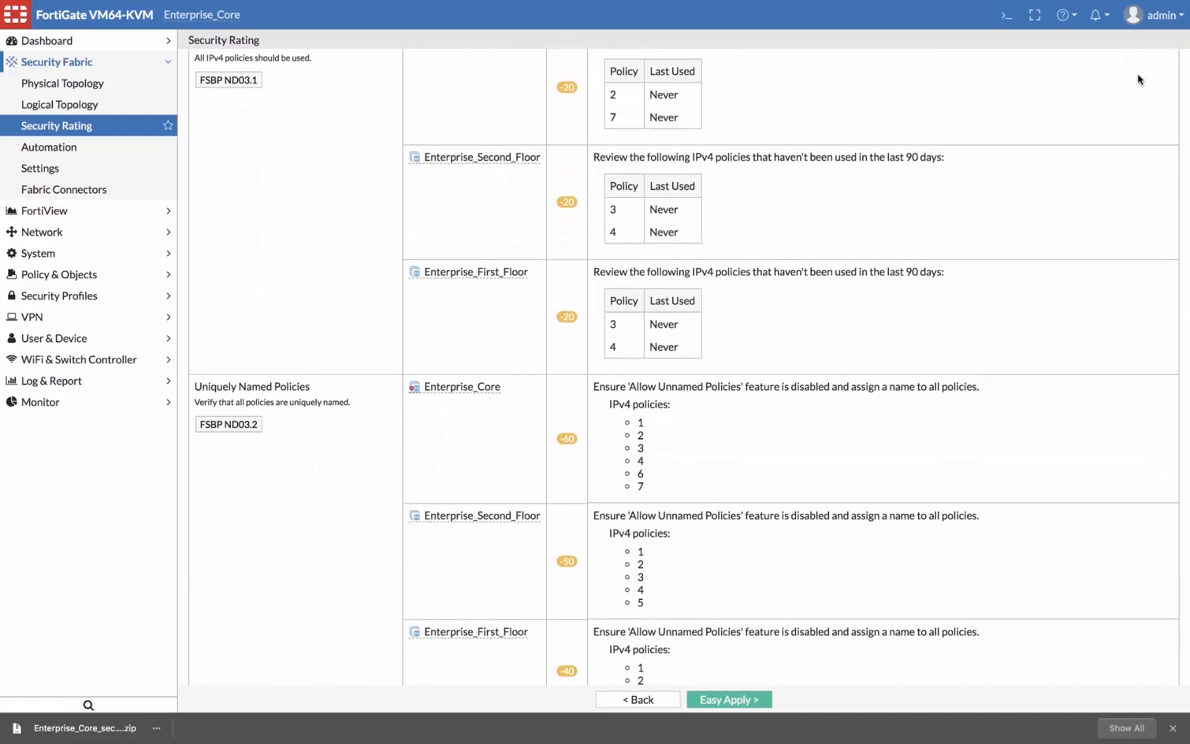
{"action": "scroll", "coordinate": [1138, 80], "scroll_direction": "down", "scroll_amount": 4}
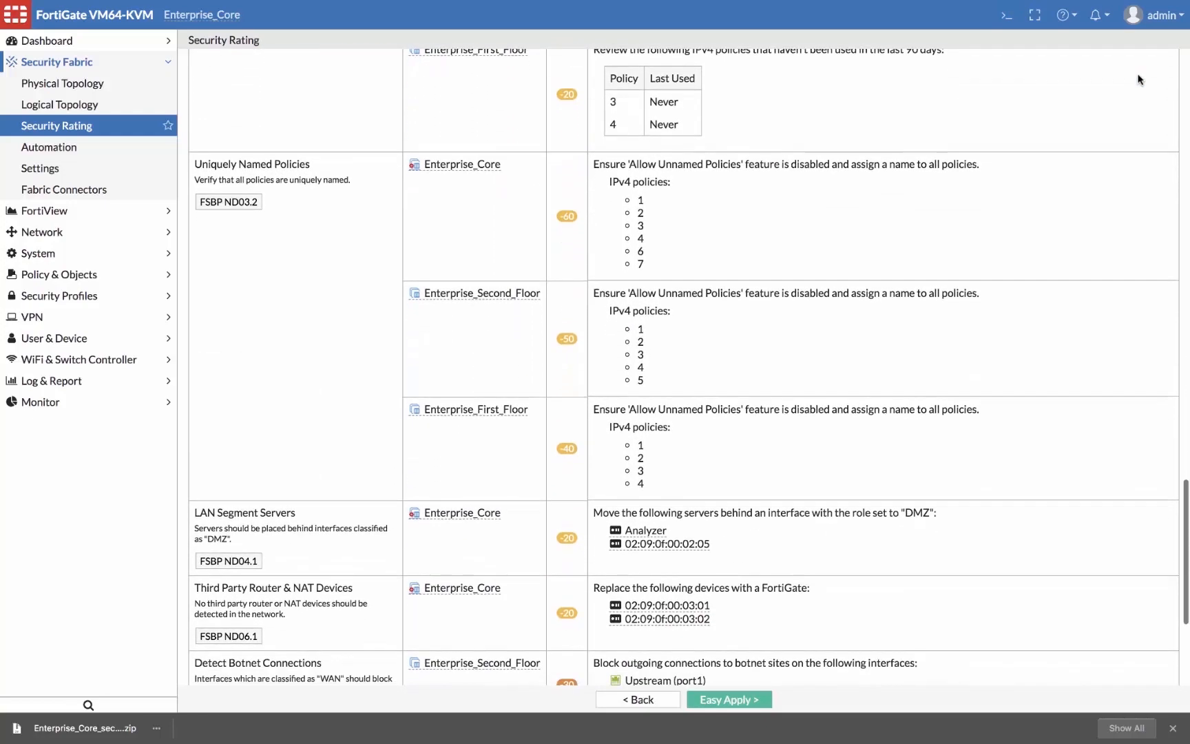
{"action": "scroll", "coordinate": [1138, 80], "scroll_direction": "up", "scroll_amount": 20}
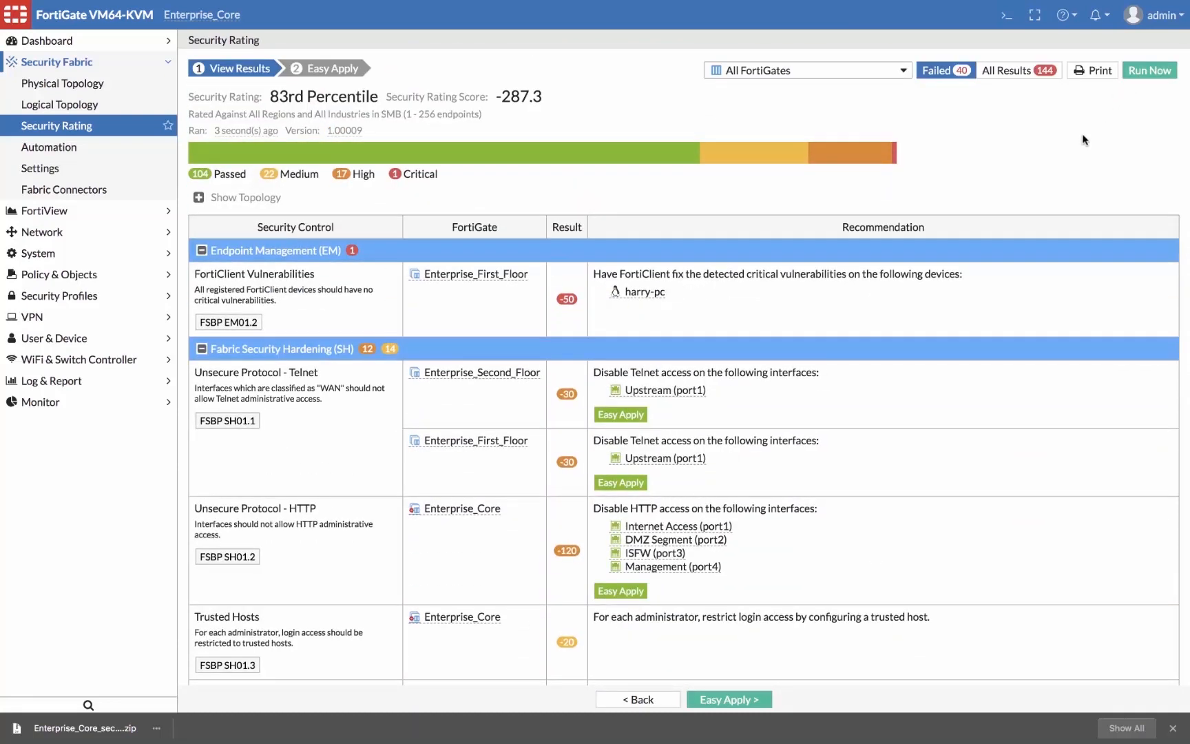
- Review all security rating results, including passed controls, from Audit Logging & Monitoring through Fabric Security Hardening, and return to the failed-only results
{"action": "left_click", "coordinate": [1026, 72]}
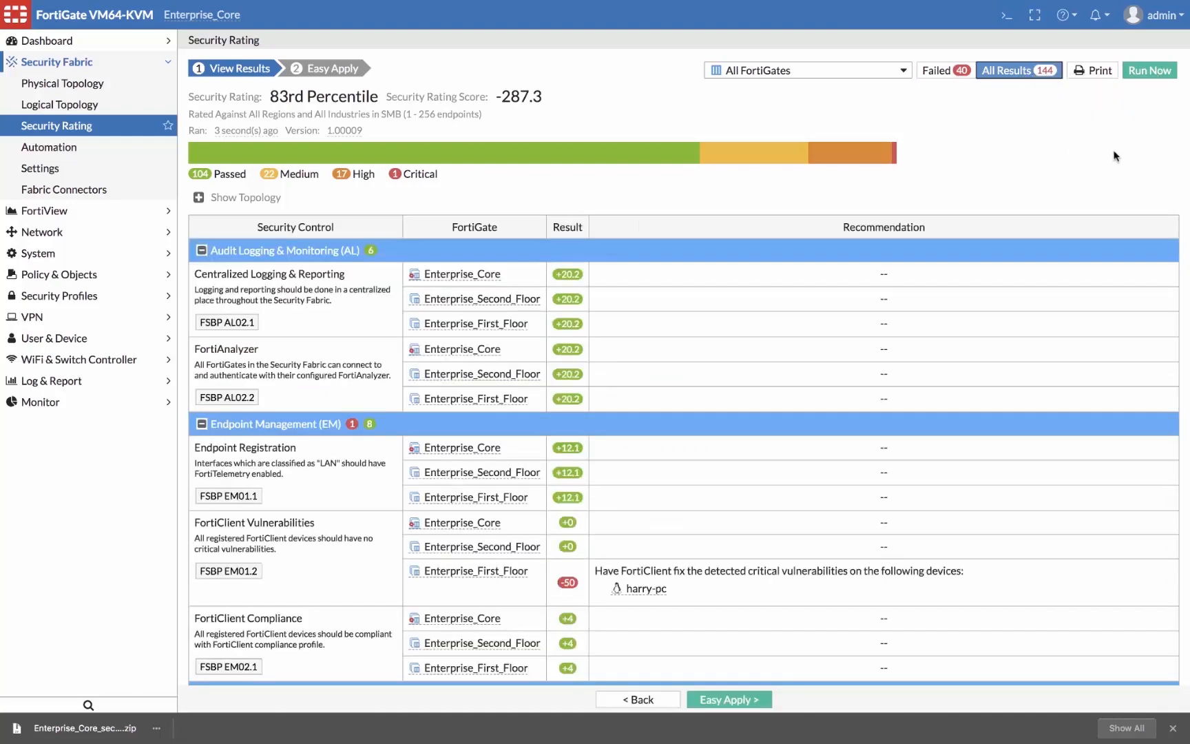
{"action": "scroll", "coordinate": [1118, 150], "scroll_direction": "down", "scroll_amount": 2}
{"action": "scroll", "coordinate": [1119, 151], "scroll_direction": "down", "scroll_amount": 3}
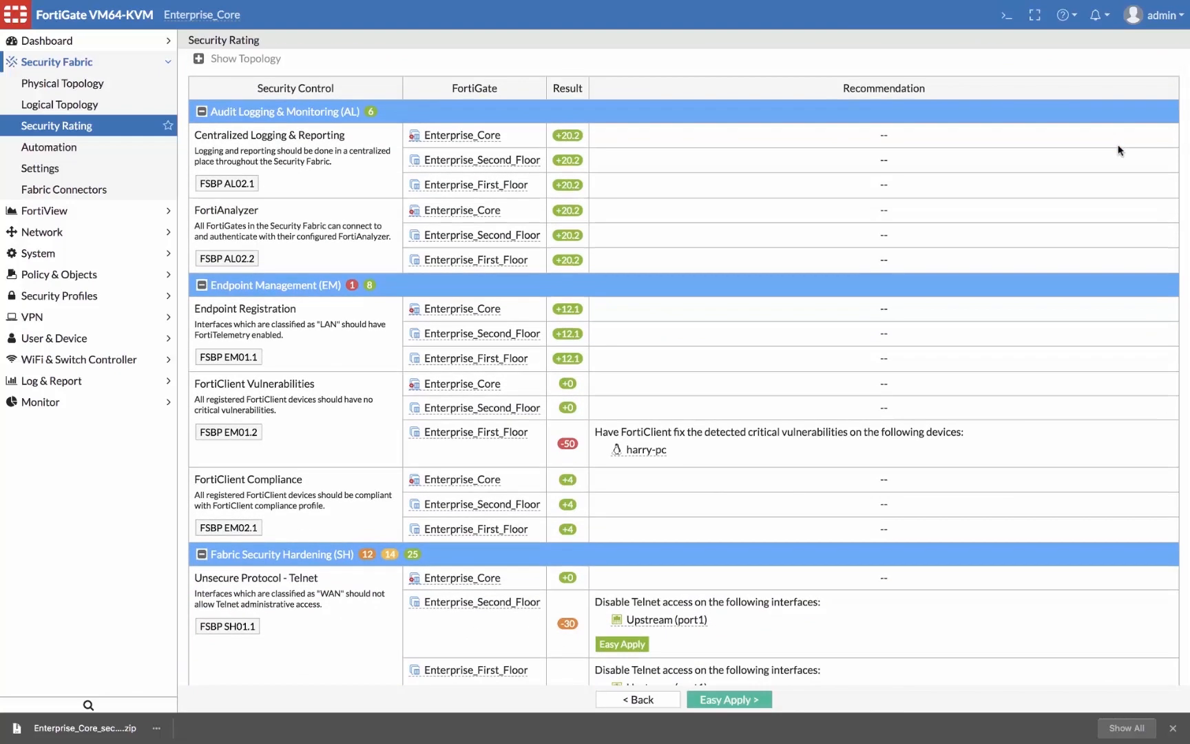
{"action": "scroll", "coordinate": [1118, 150], "scroll_direction": "down", "scroll_amount": 6}
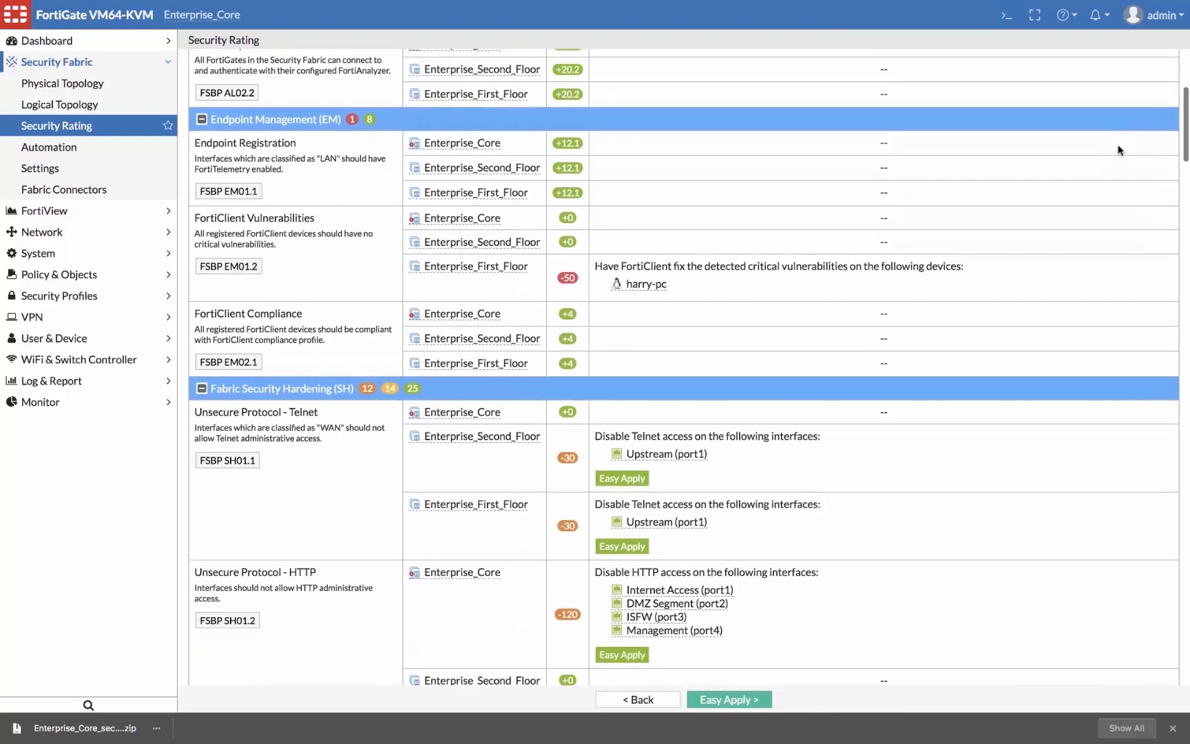
{"action": "scroll", "coordinate": [1118, 150], "scroll_direction": "down", "scroll_amount": 2}
{"action": "scroll", "coordinate": [1119, 151], "scroll_direction": "down", "scroll_amount": 3}
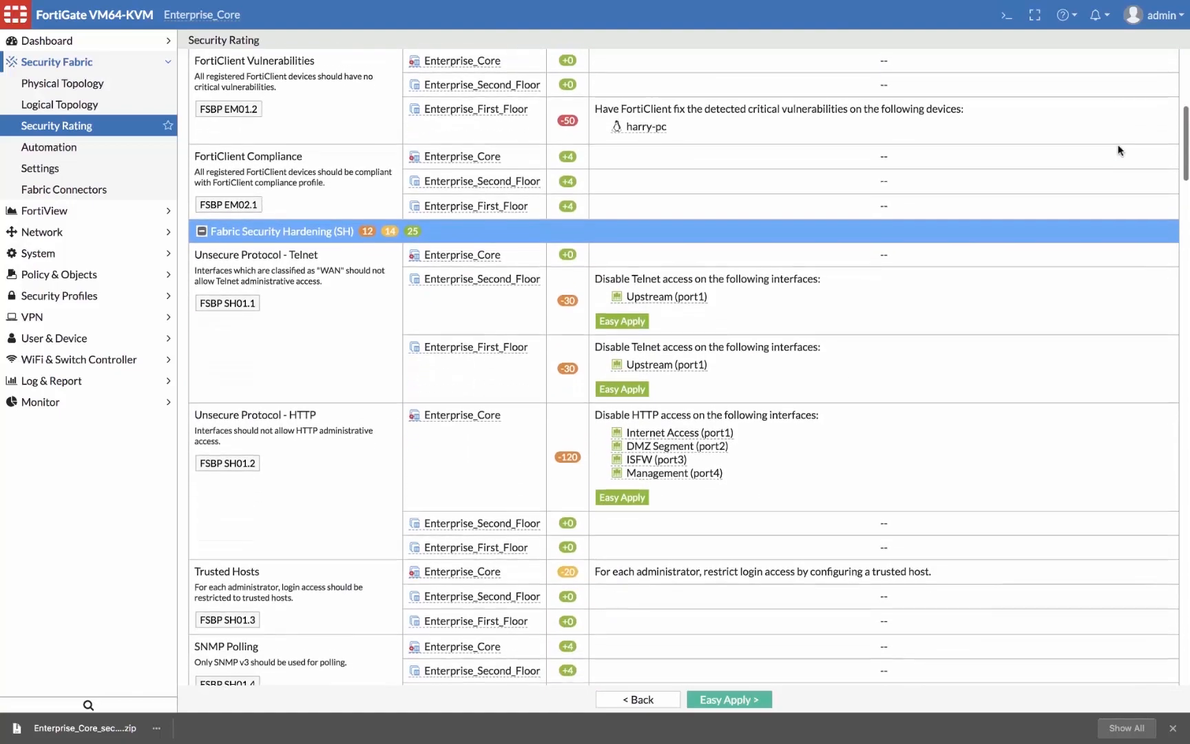
{"action": "scroll", "coordinate": [1118, 150], "scroll_direction": "down", "scroll_amount": 15}
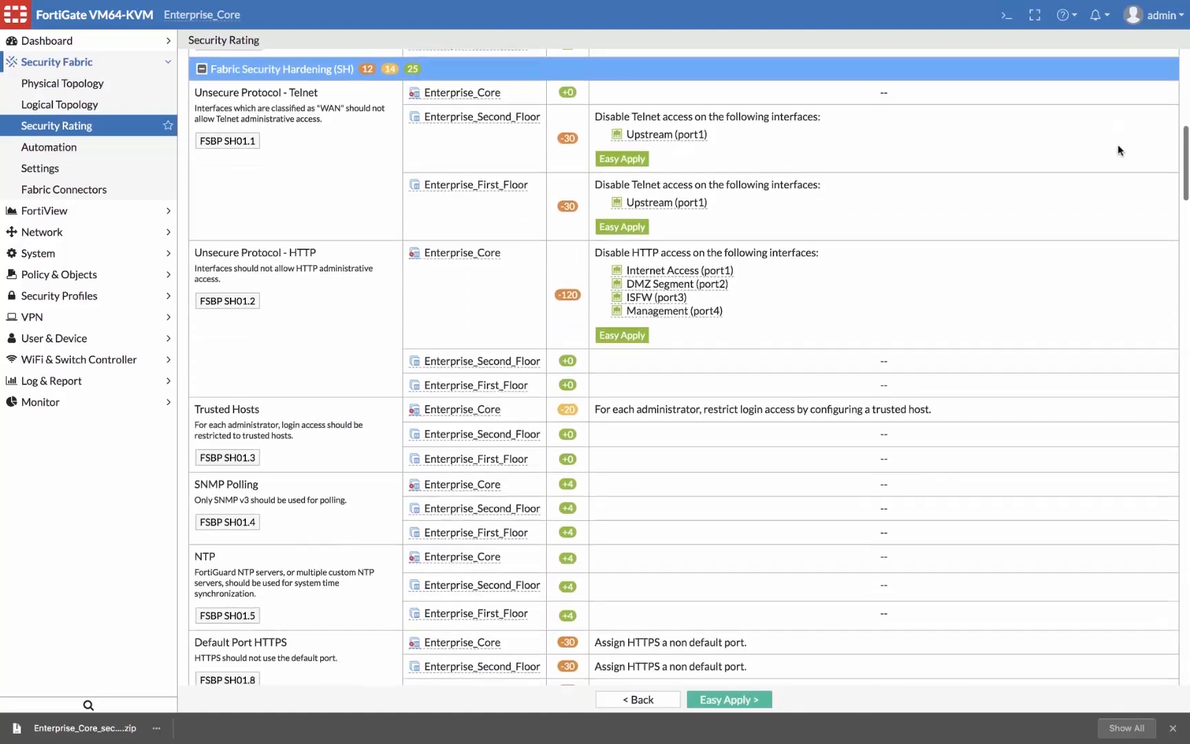
{"action": "scroll", "coordinate": [1118, 150], "scroll_direction": "up", "scroll_amount": 15}
{"action": "scroll", "coordinate": [1118, 150], "scroll_direction": "up", "scroll_amount": 15}
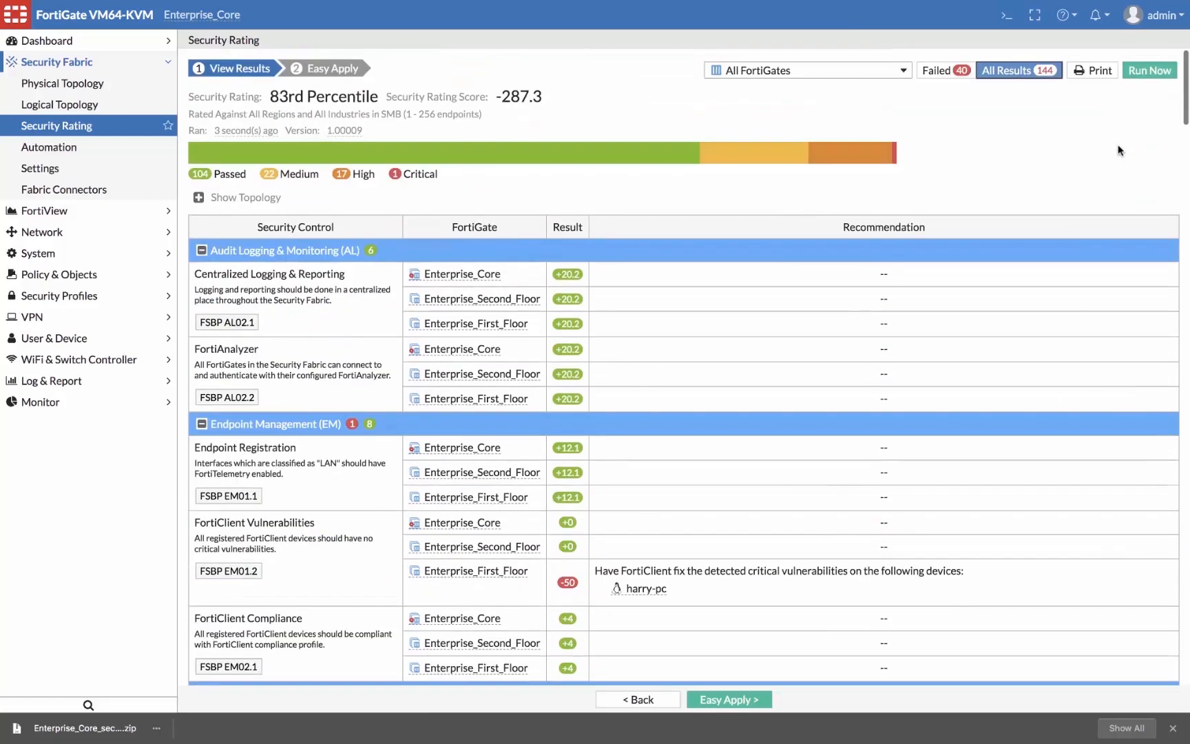
{"action": "left_click", "coordinate": [942, 72]}
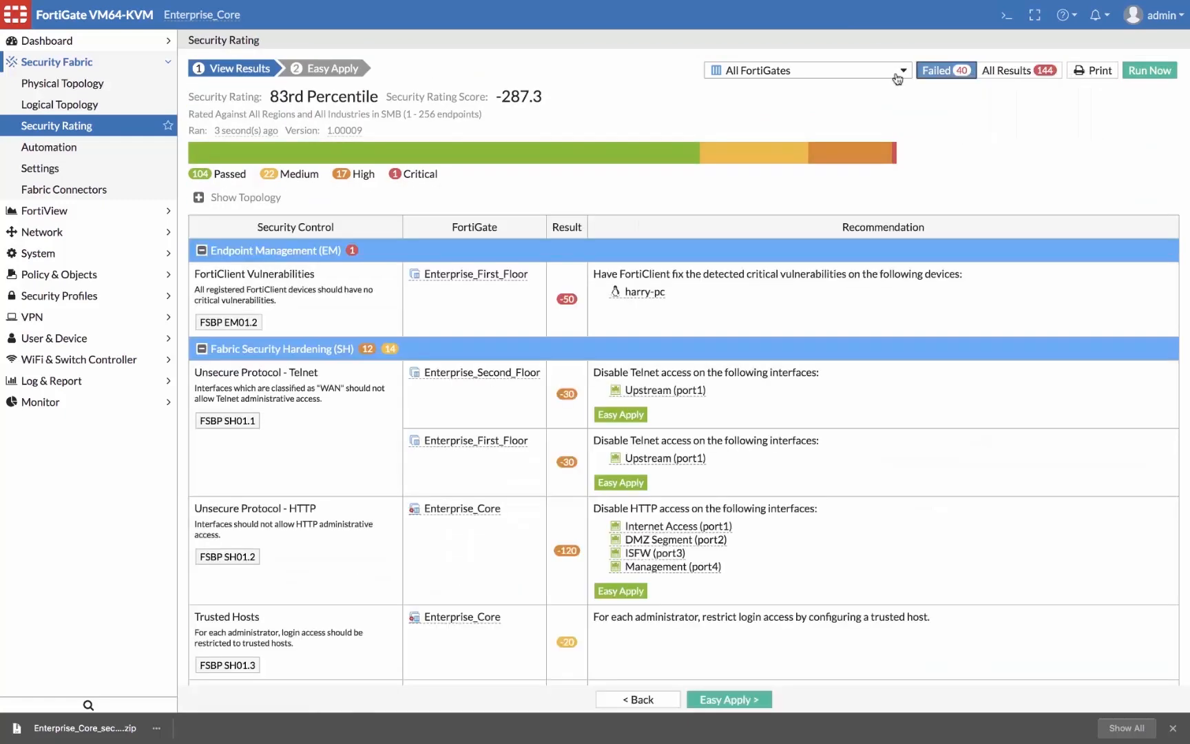
- Check the FortiGuard license information for Enterprise_Core, including the Security Rating entitlement and Security Rating Package version
{"action": "left_click", "coordinate": [128, 254]}
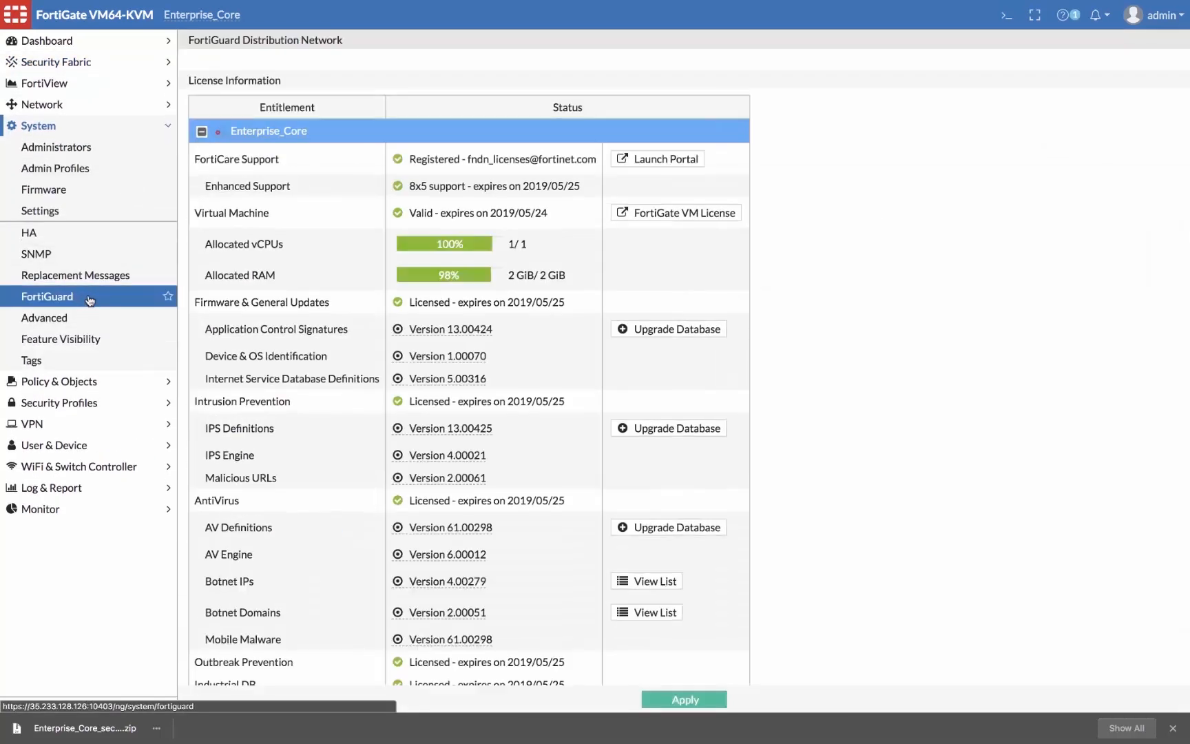
{"action": "scroll", "coordinate": [808, 344], "scroll_direction": "down", "scroll_amount": 2}
{"action": "scroll", "coordinate": [808, 344], "scroll_direction": "down", "scroll_amount": 3}
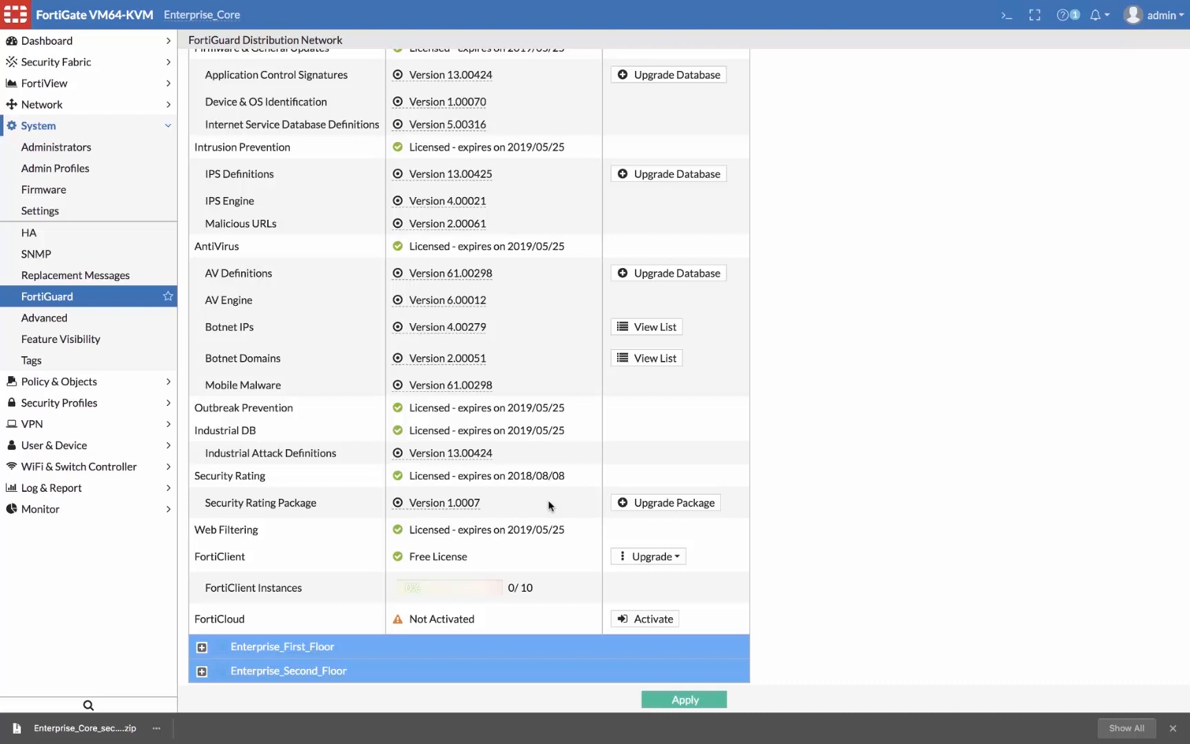
{"action": "scroll", "coordinate": [813, 472], "scroll_direction": "up", "scroll_amount": 4}
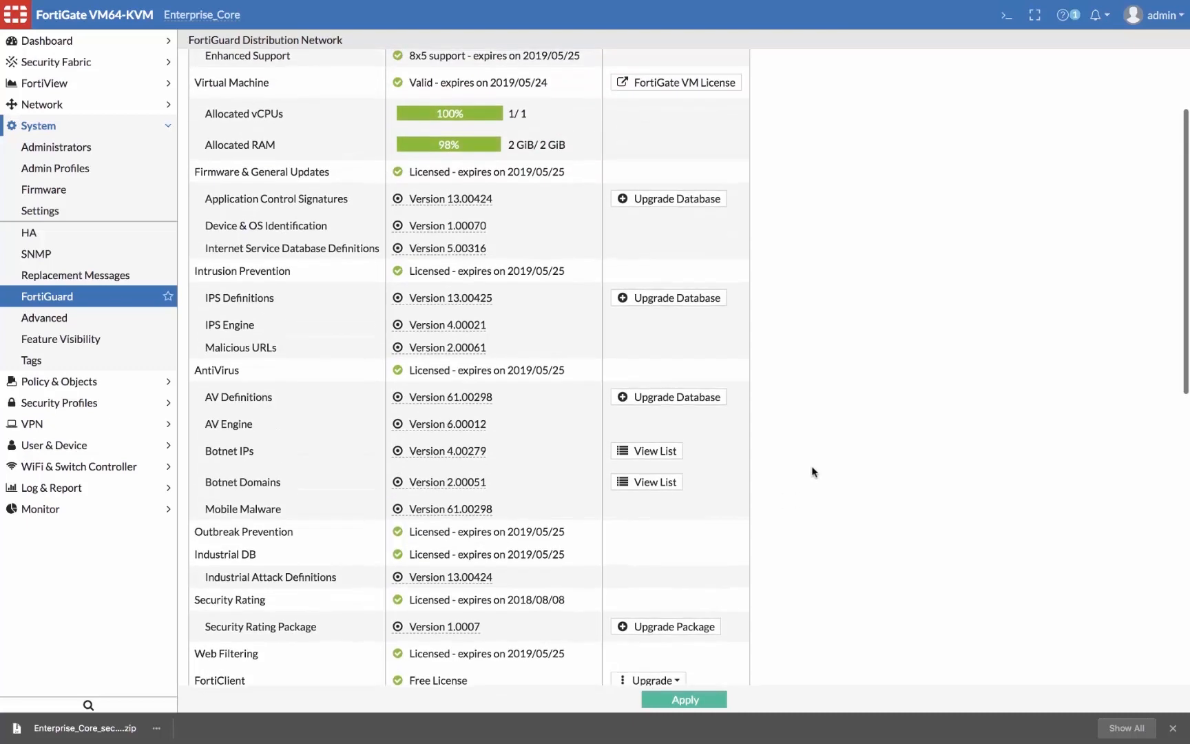
- Return to the Security Fabric's security rating results and highlight the Security Rating Score
{"action": "left_click", "coordinate": [26, 65]}
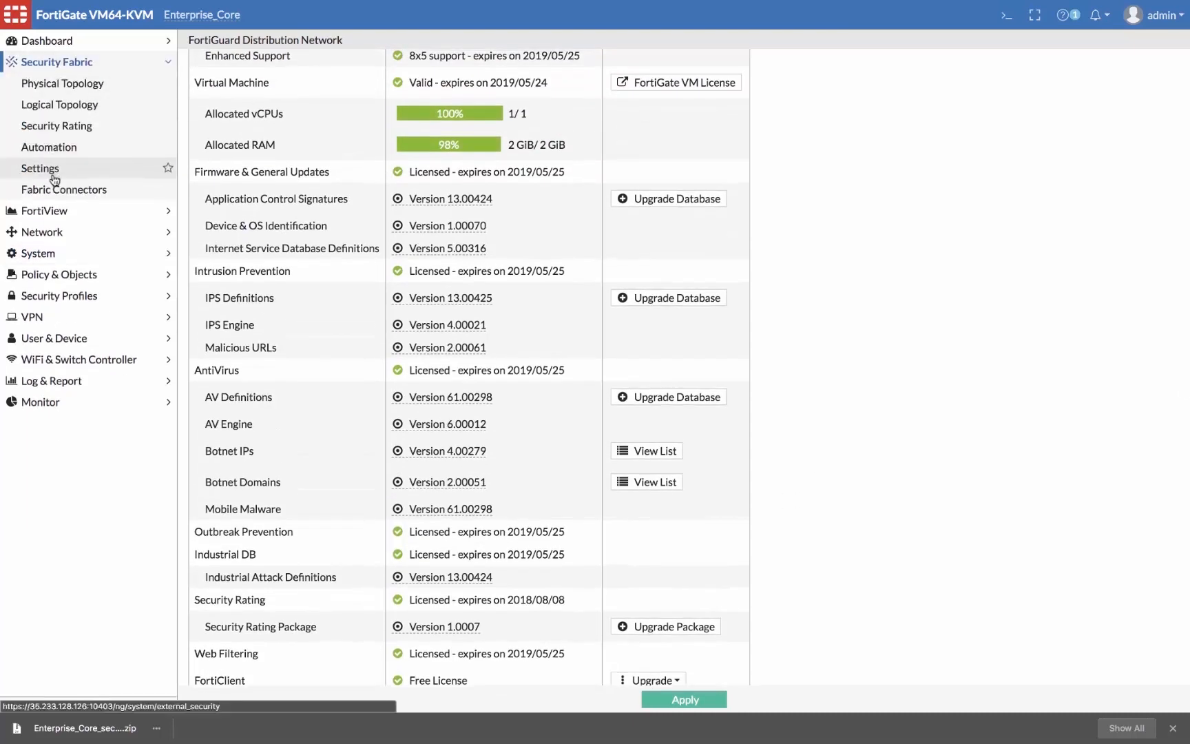
{"action": "left_click", "coordinate": [62, 127]}
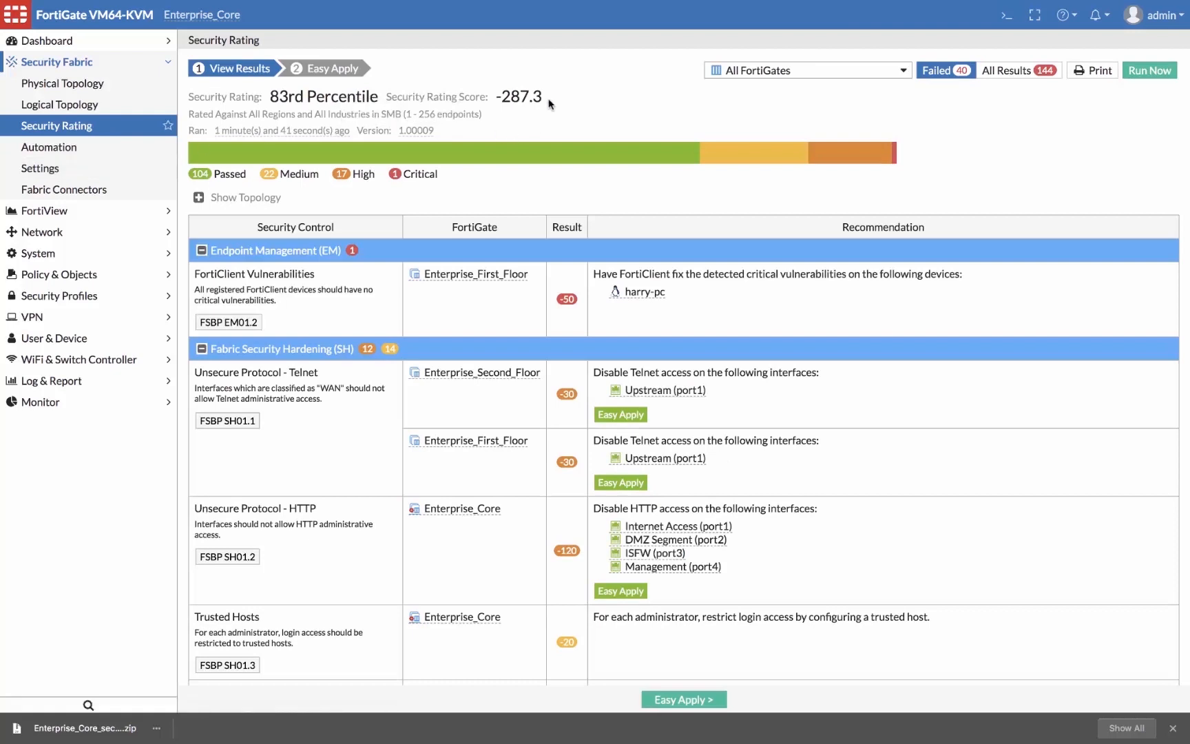
{"action": "left_click_drag", "start_coordinate": [551, 103], "coordinate": [495, 98]}
- Open the main dashboard and examine the percentile shown in the Security Rating widget
{"action": "left_click", "coordinate": [112, 43]}
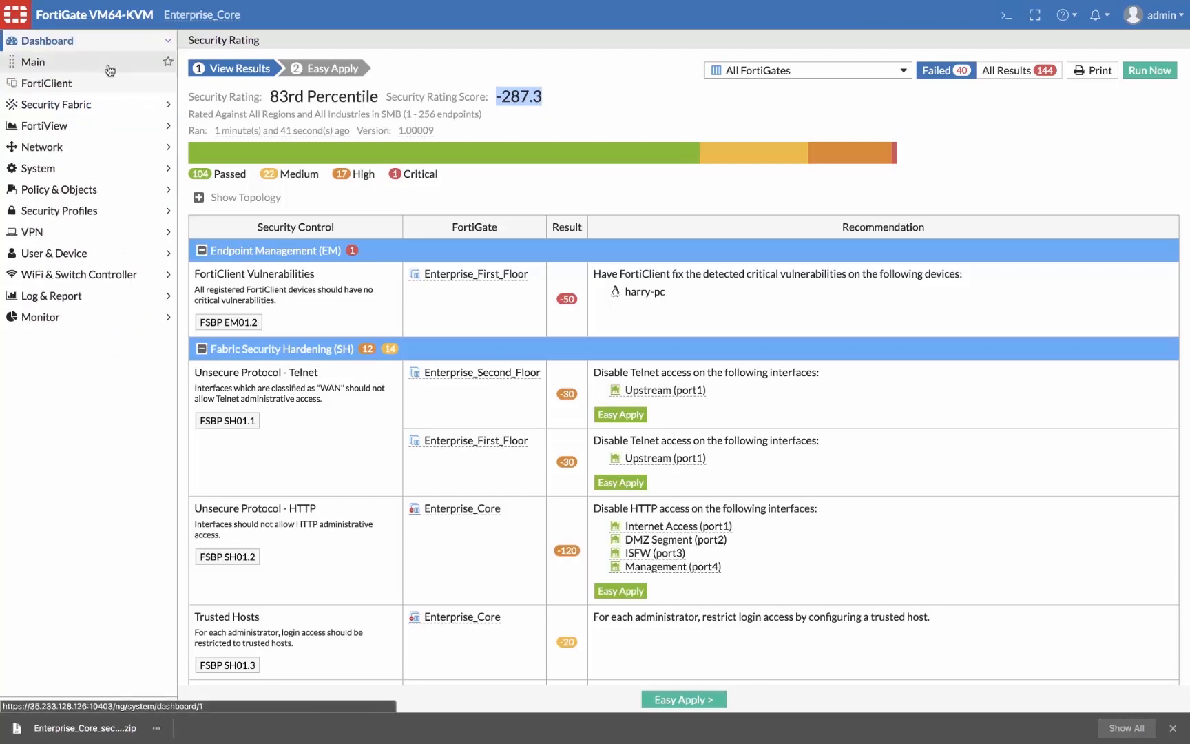
{"action": "left_click", "coordinate": [112, 62]}
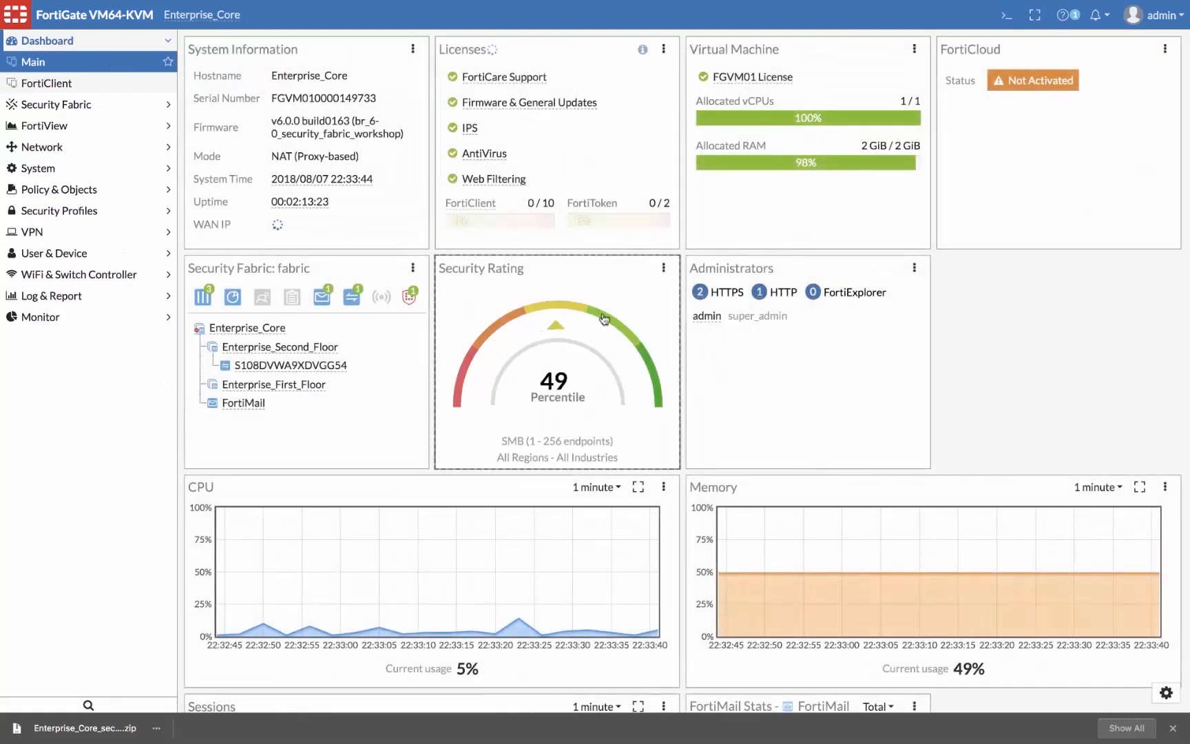
{"action": "scroll", "coordinate": [684, 383], "scroll_direction": "down", "scroll_amount": 2}
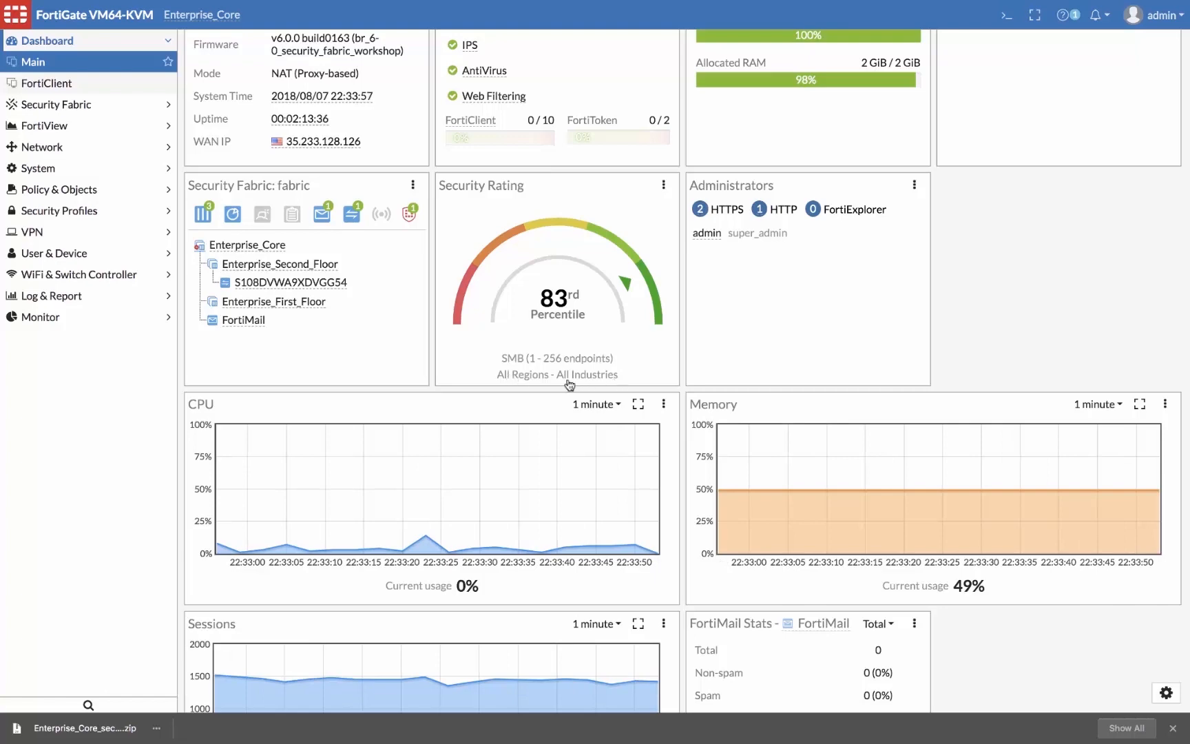
- Set the Security Rating widget's comparison region to Canada, keeping All Industries, and check the widget's rating details
{"action": "left_click", "coordinate": [663, 185]}
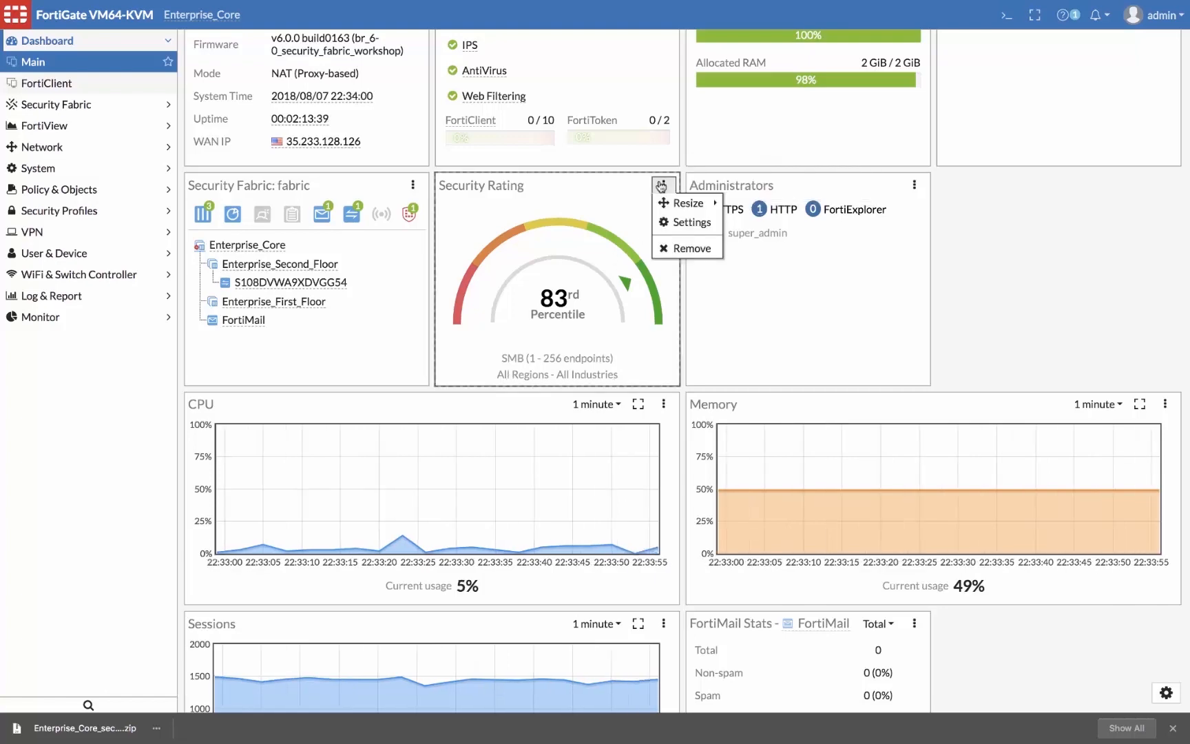
{"action": "left_click", "coordinate": [665, 222]}
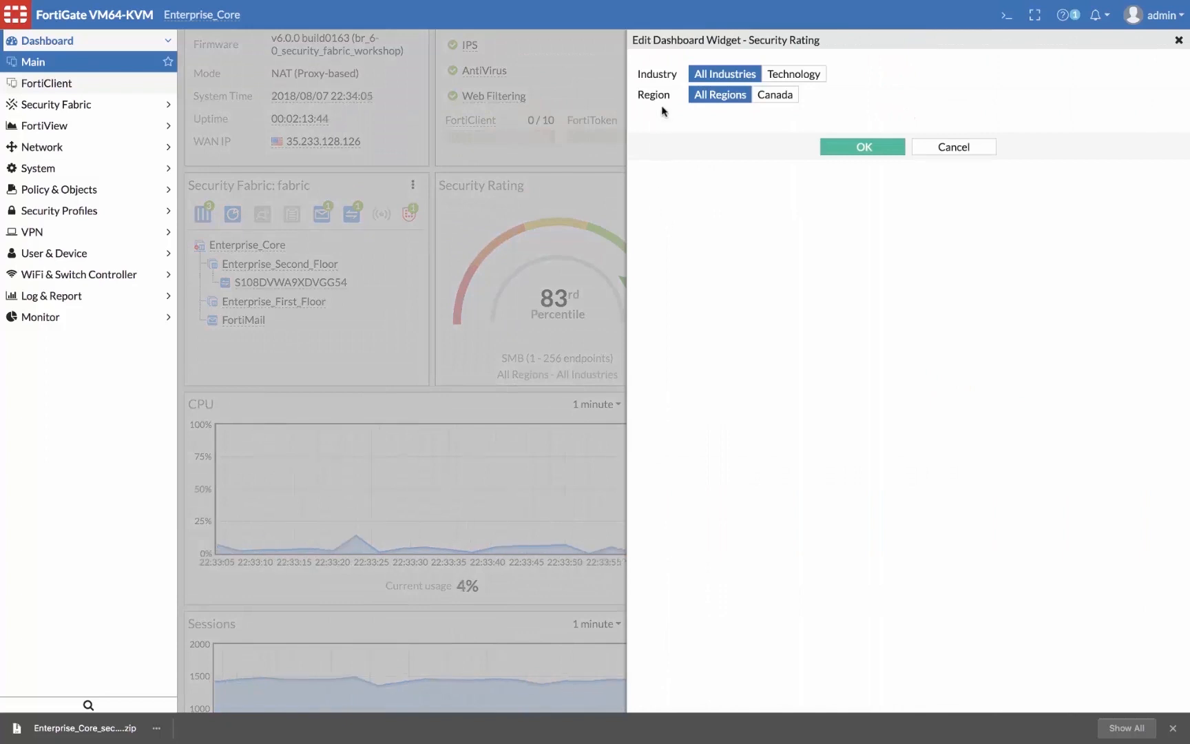
{"action": "left_click", "coordinate": [794, 99]}
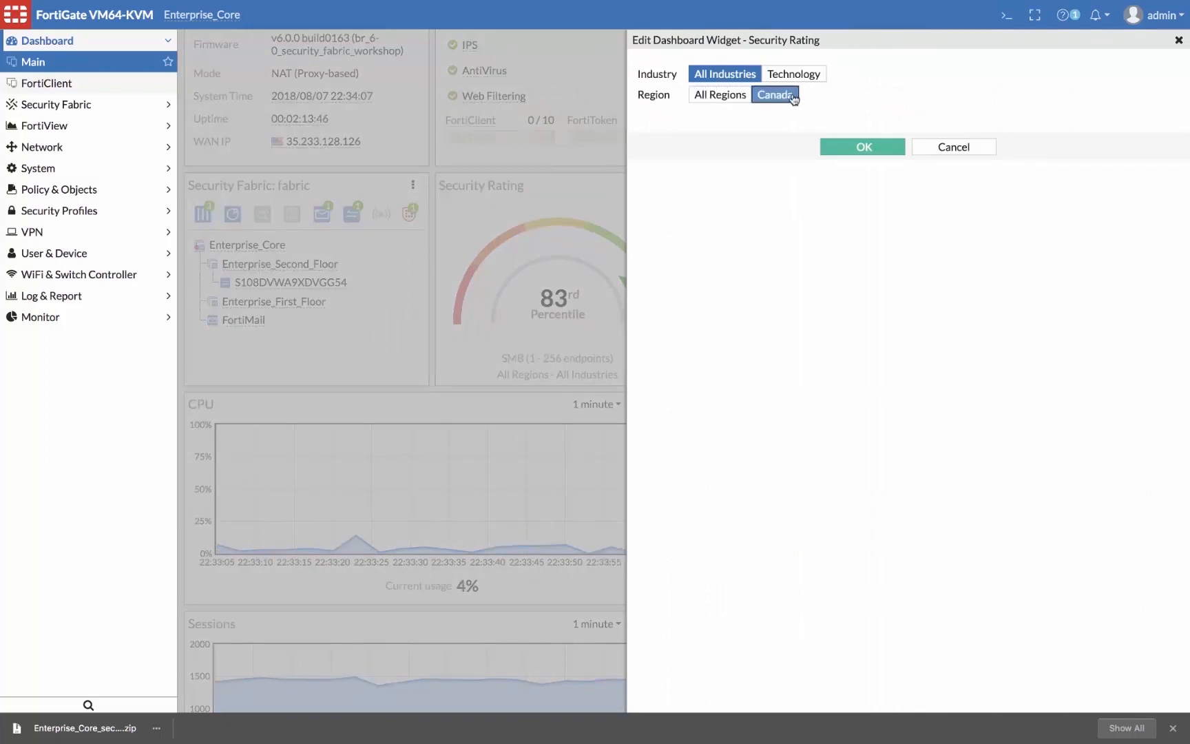
{"action": "left_click", "coordinate": [834, 147]}
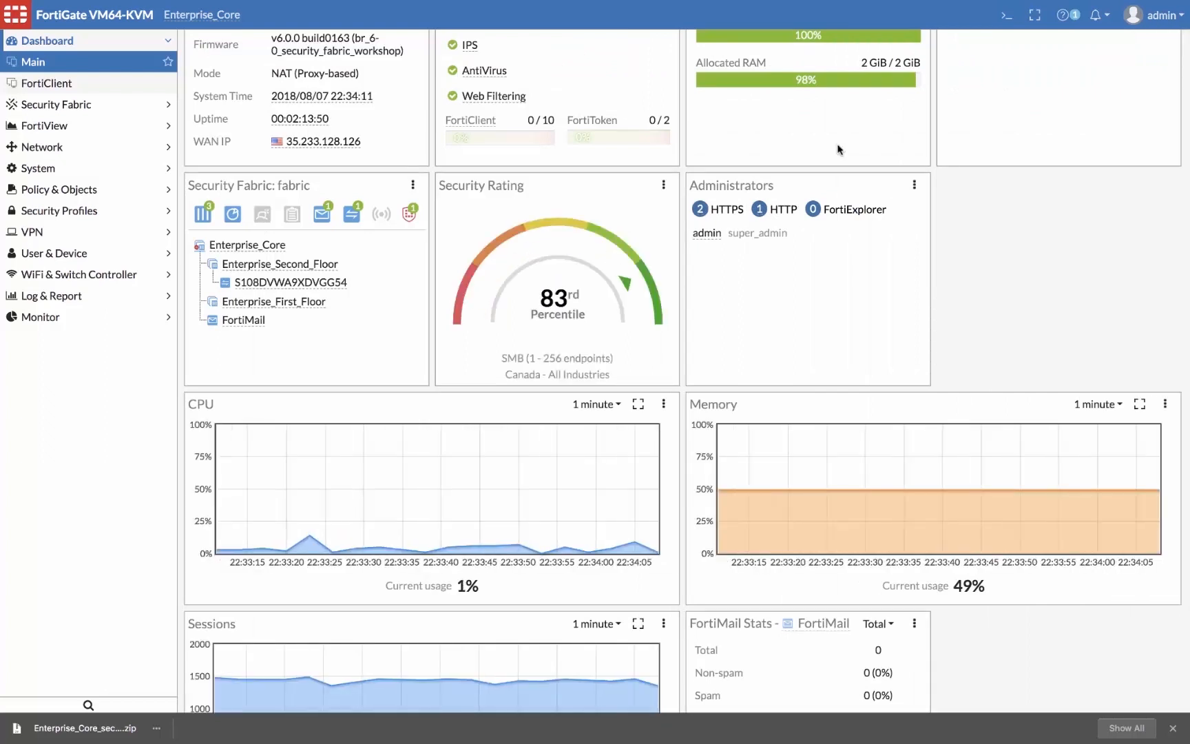
{"action": "mouse_move", "coordinate": [647, 290]}
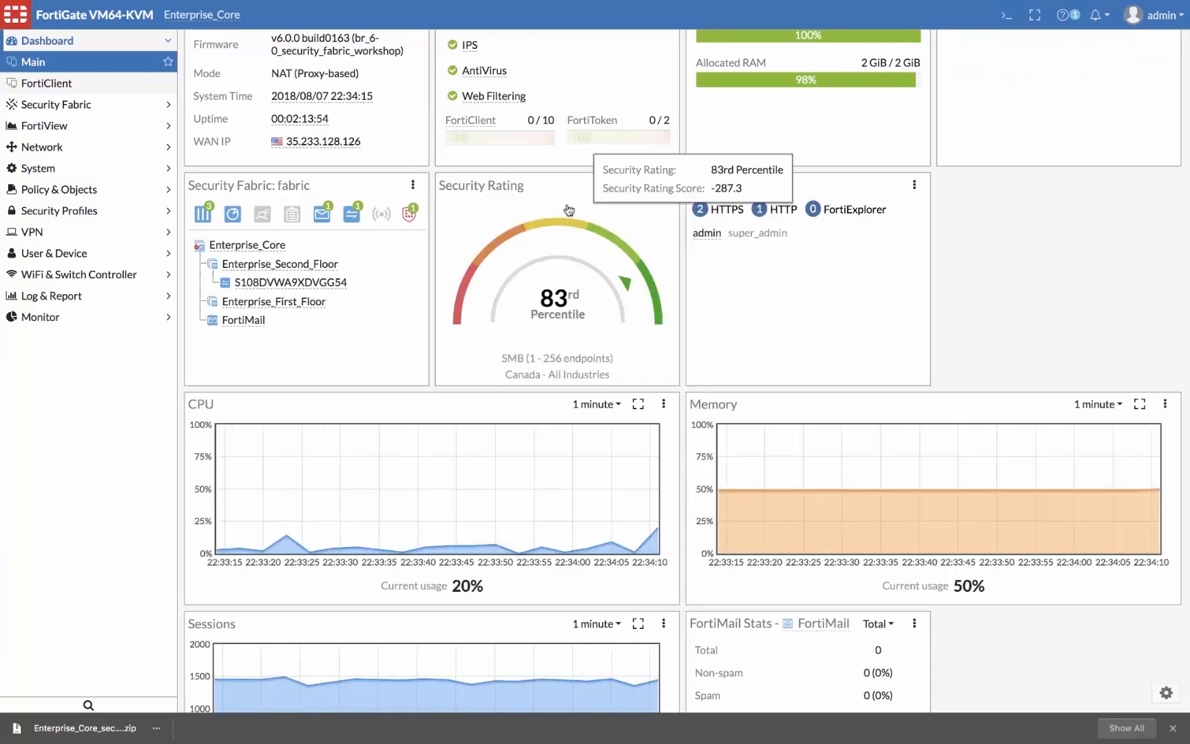